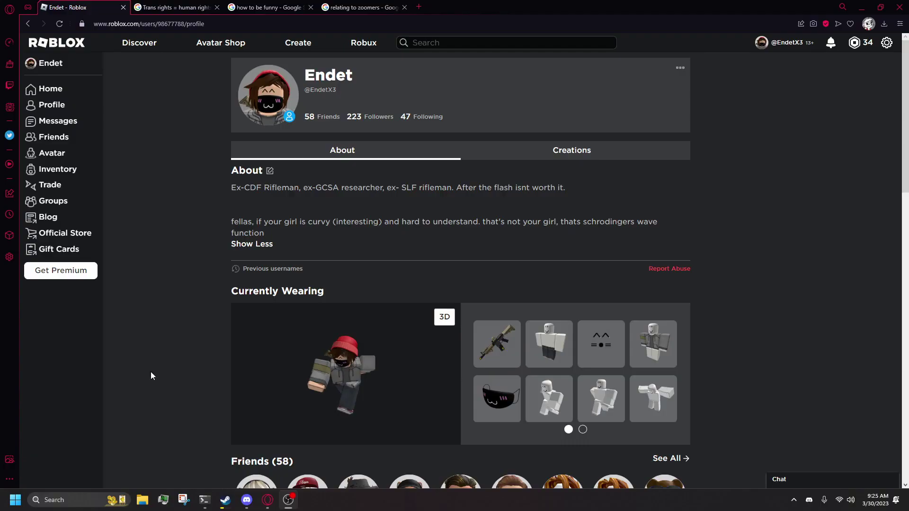
Step: Search the Roblox marketplace for "Moon animator" and show the plugin results
left_click(437, 43)
type("Moon animator")
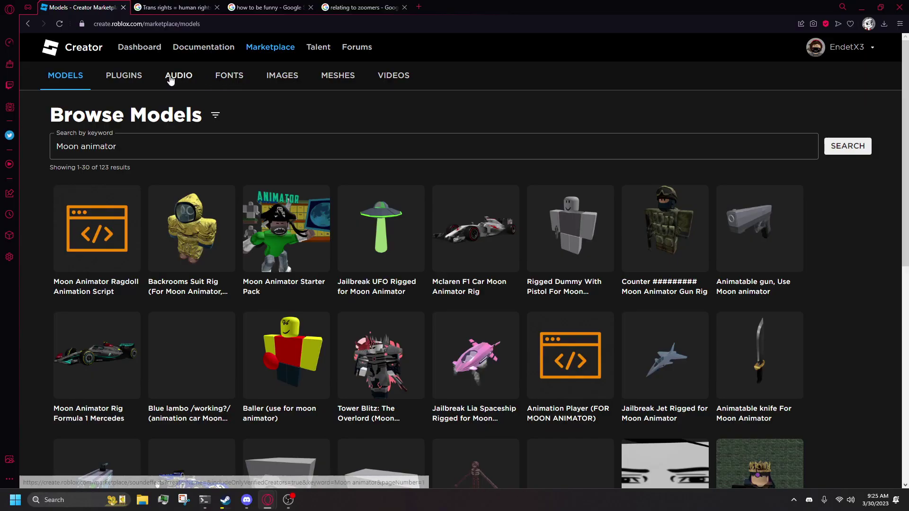
left_click(138, 76)
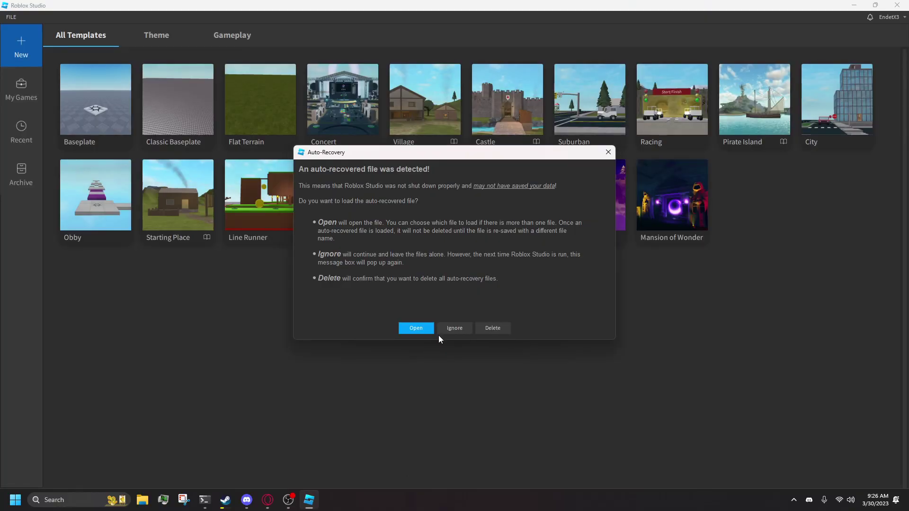
Step: In Roblox Studio, ignore the auto-recovered file and create a new Baseplate place
left_click(442, 330)
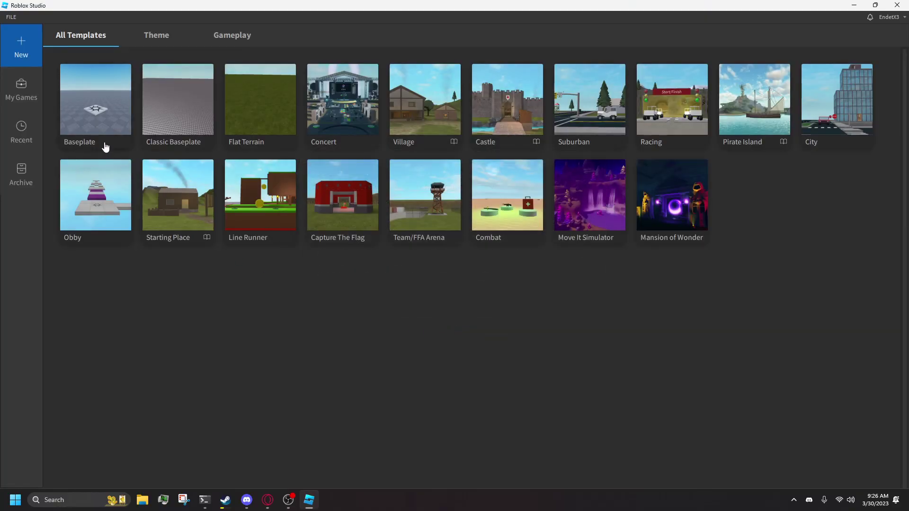
left_click(260, 145)
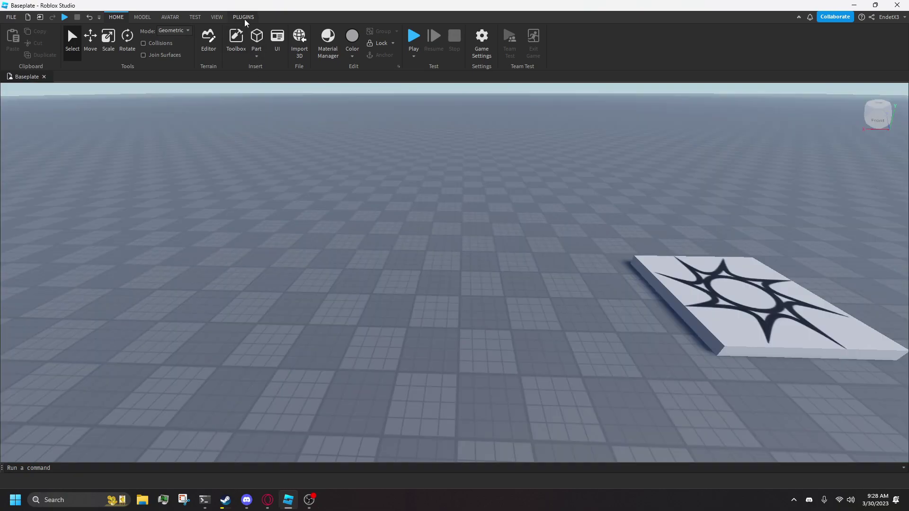
Step: Insert the account's avatar into the place as an R15 character with Character Inserter, and close the inserter
left_click(244, 18)
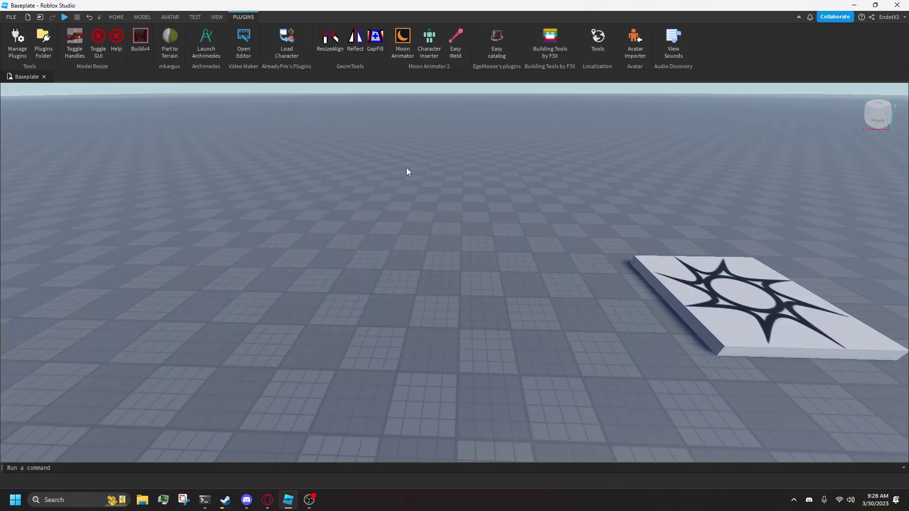
left_click(421, 44)
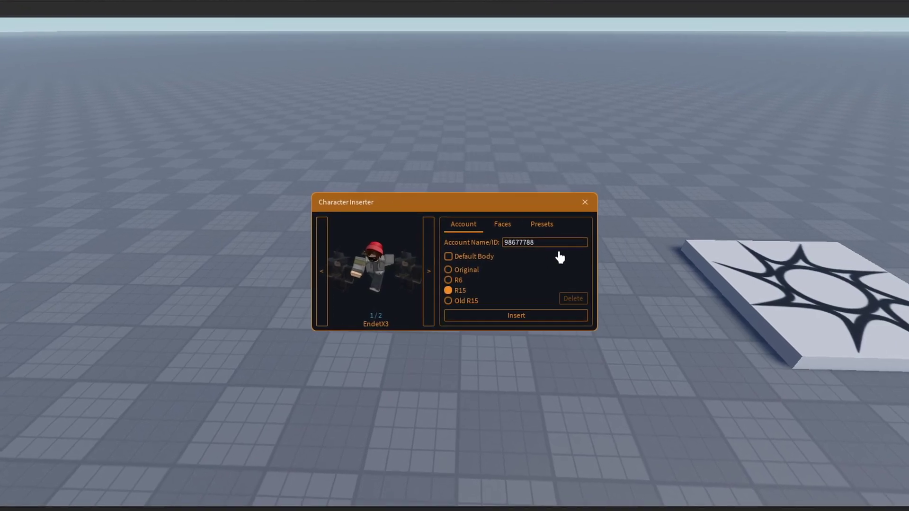
left_click(506, 219)
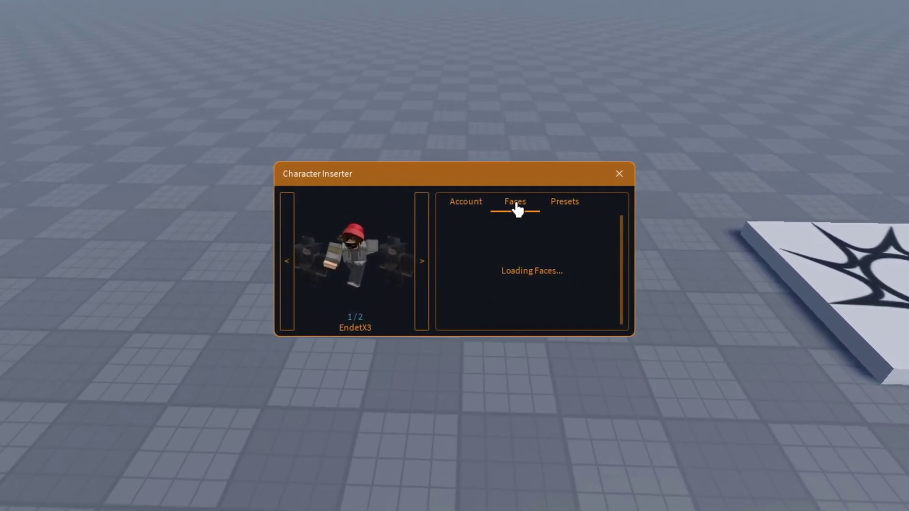
left_click(478, 195)
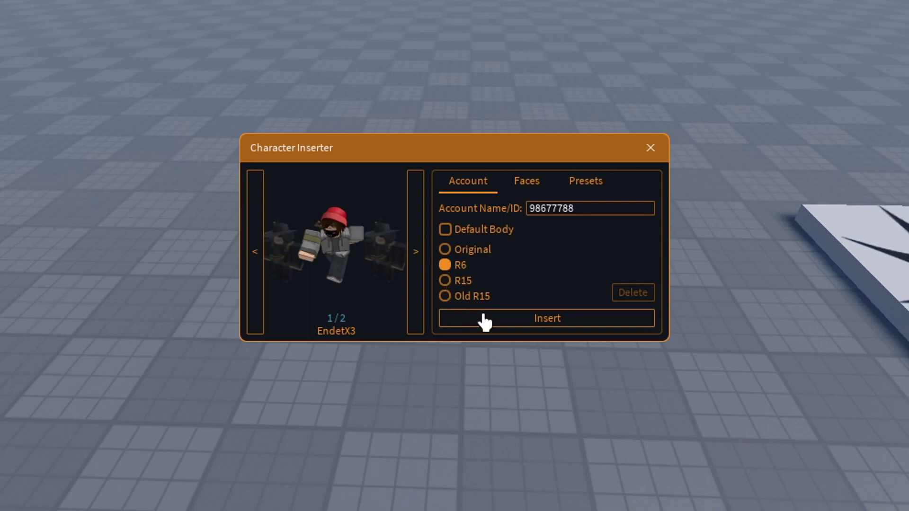
left_click(505, 320)
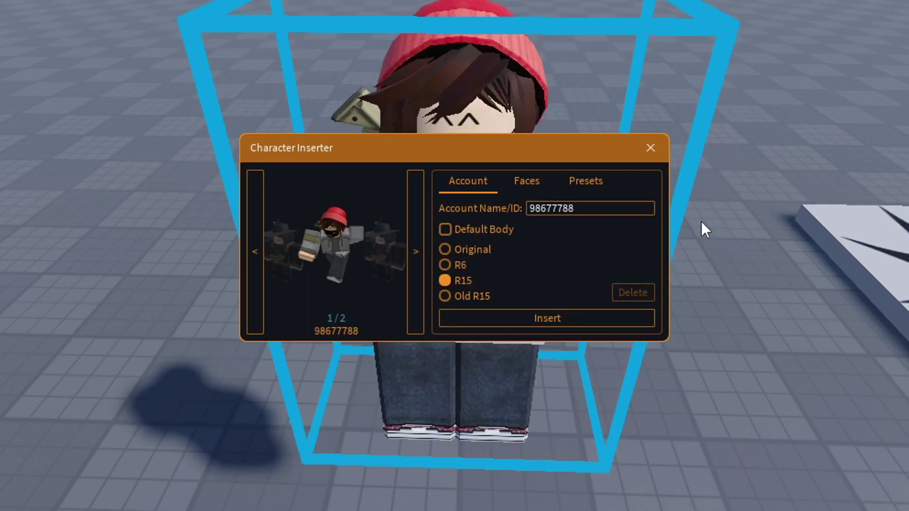
left_click(651, 148)
left_click_drag(471, 303, 473, 305)
key("f")
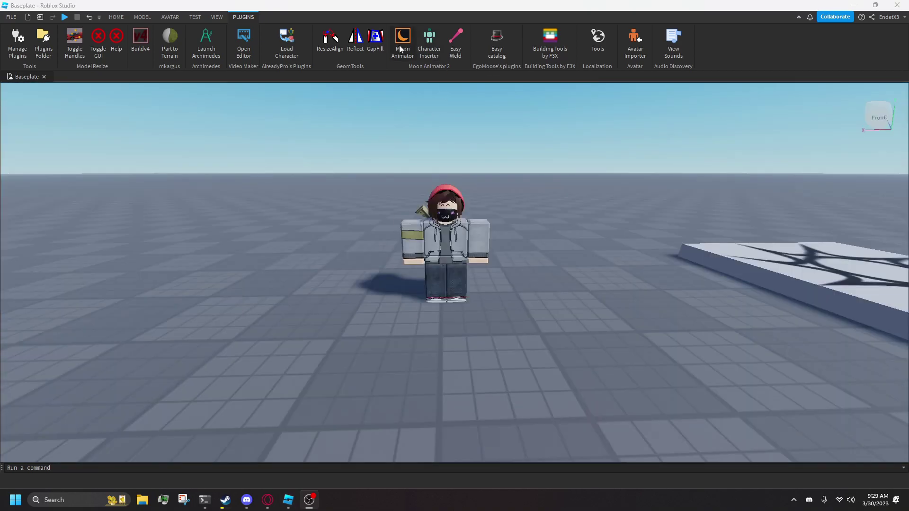
Step: Open Moon Animator, choose the inserted character and create a new Moon 2 file for it
left_click(399, 45)
left_click_drag(438, 209, 211, 184)
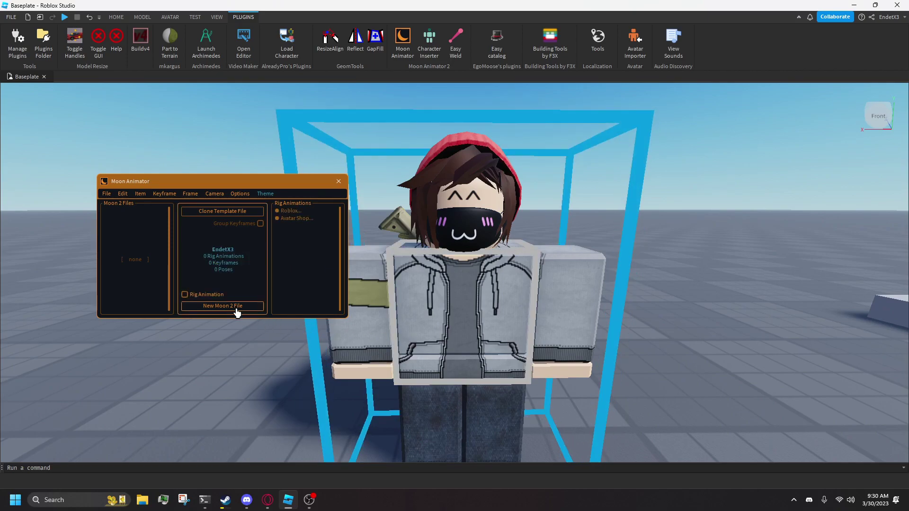
left_click(233, 309)
left_click_drag(226, 181, 182, 101)
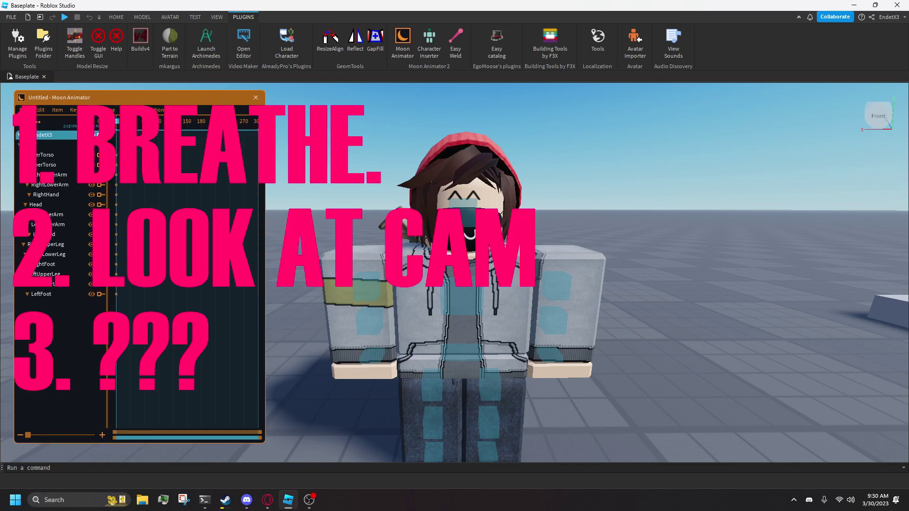
mouse_move(464, 303)
left_mouse_down()
mouse_move(478, 231)
mouse_move(479, 331)
mouse_move(480, 301)
left_mouse_up()
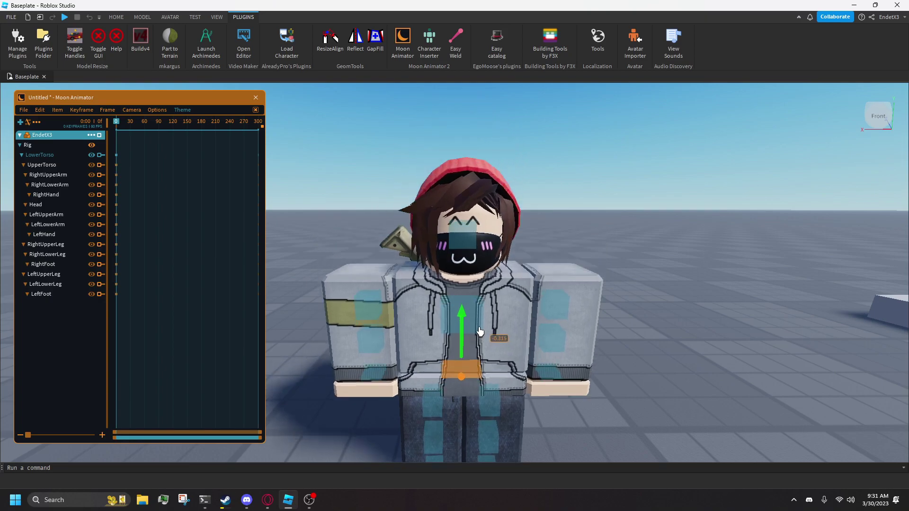
key("r")
left_click_drag(522, 326, 587, 317)
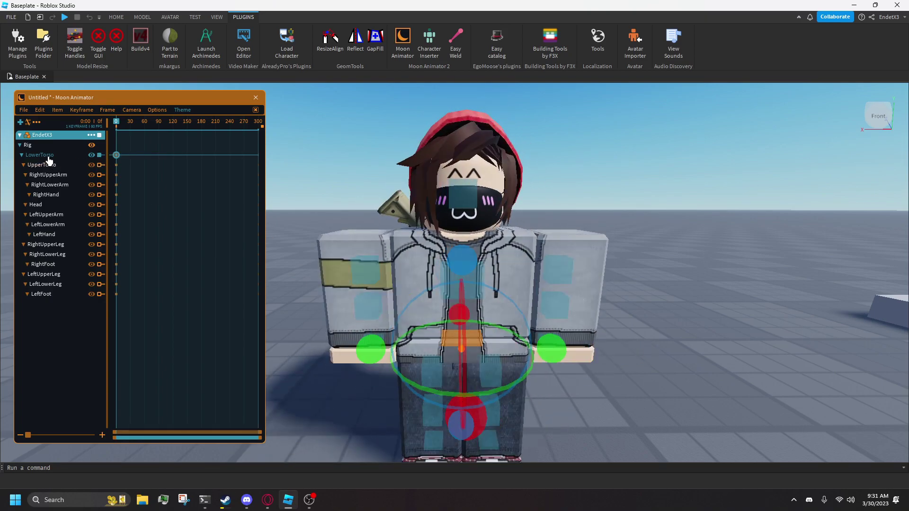
left_click(49, 164)
left_click(48, 185)
left_click(47, 205)
mouse_move(490, 140)
left_mouse_down()
mouse_move(558, 169)
mouse_move(492, 143)
left_mouse_up()
key("ctrl+z")
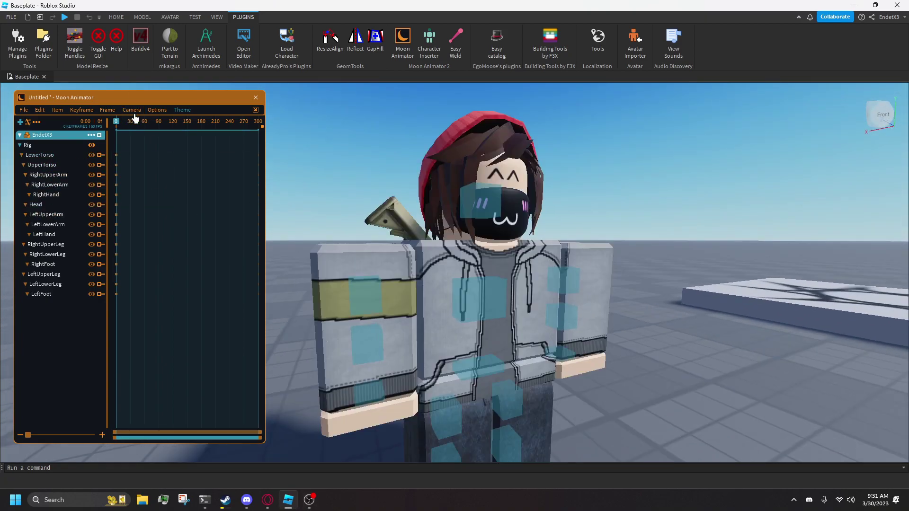
Step: Raise the RightUpperArm and LeftUpperArm slightly at frame 60 so both arms are keyframed
left_click(51, 209)
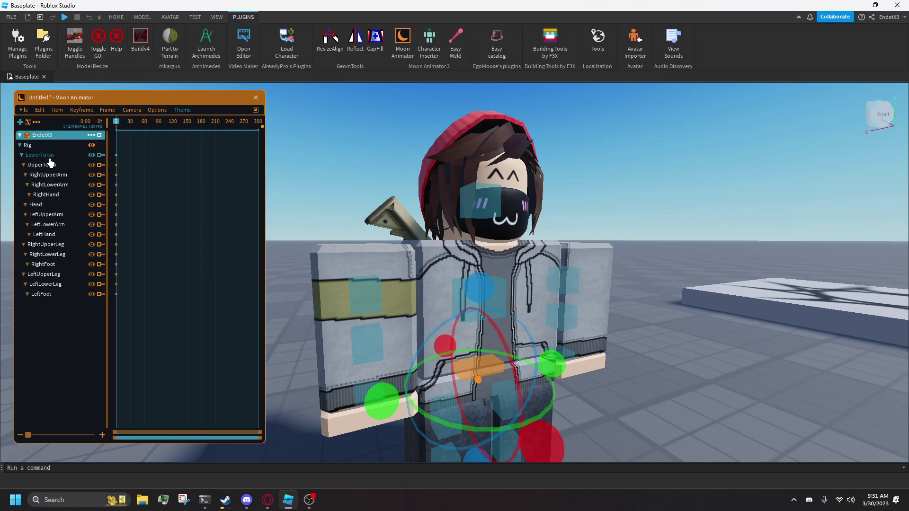
left_click(55, 216)
left_click(357, 296)
key("r")
left_click_drag(405, 203, 406, 200)
left_click(568, 274)
left_click_drag(541, 189, 541, 186)
left_click(117, 124)
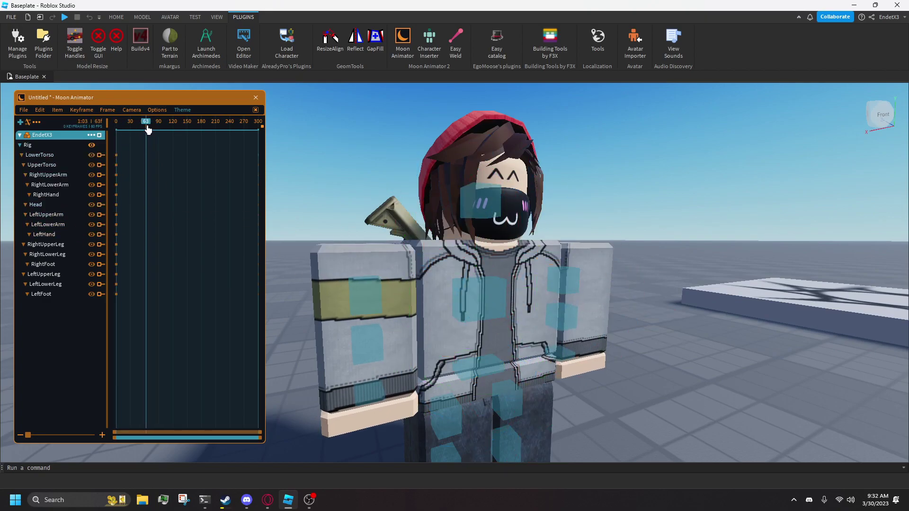
key("ctrl+y")
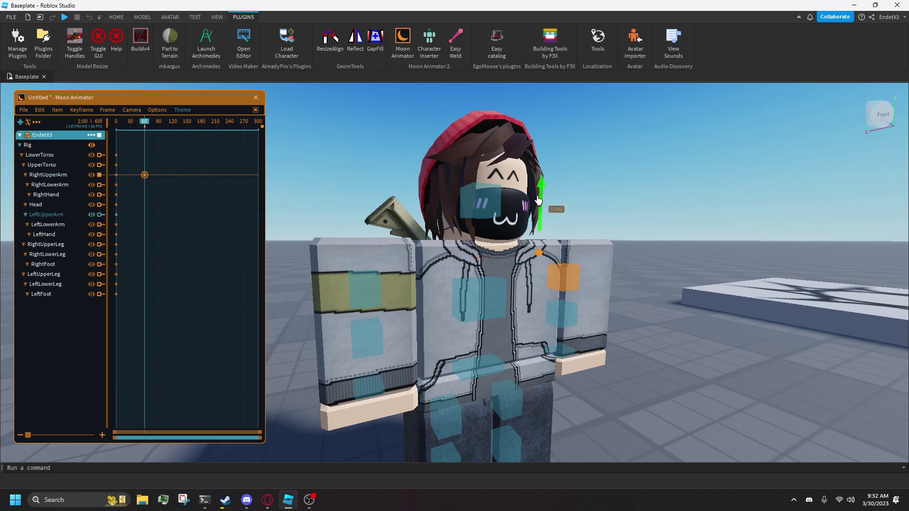
Step: Add rest-pose keyframes for both upper arms at frame 0 and about frame 135
left_click(159, 132)
left_click_drag(160, 135, 188, 130)
left_click(43, 174)
left_click(63, 214)
key("equal")
key("ctrl+v")
left_click_drag(135, 167, 180, 180)
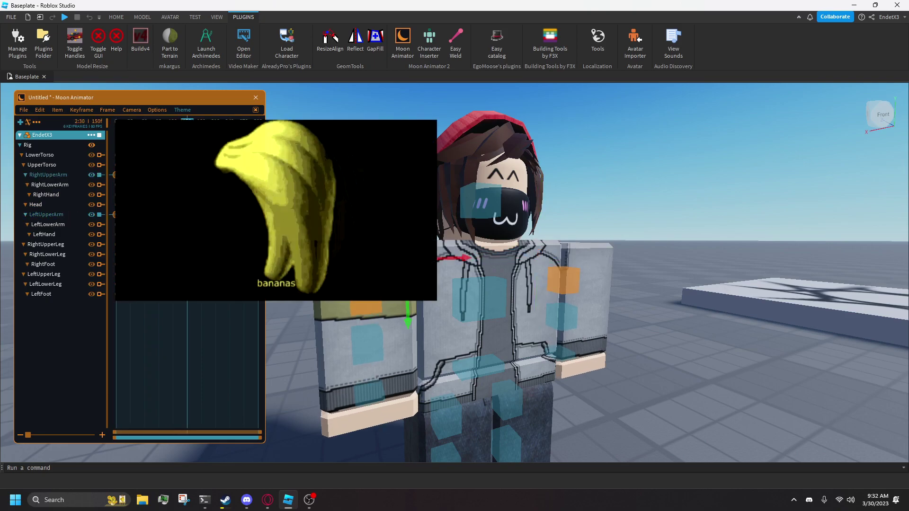
left_click_drag(187, 126, 295, 174)
left_click(143, 222)
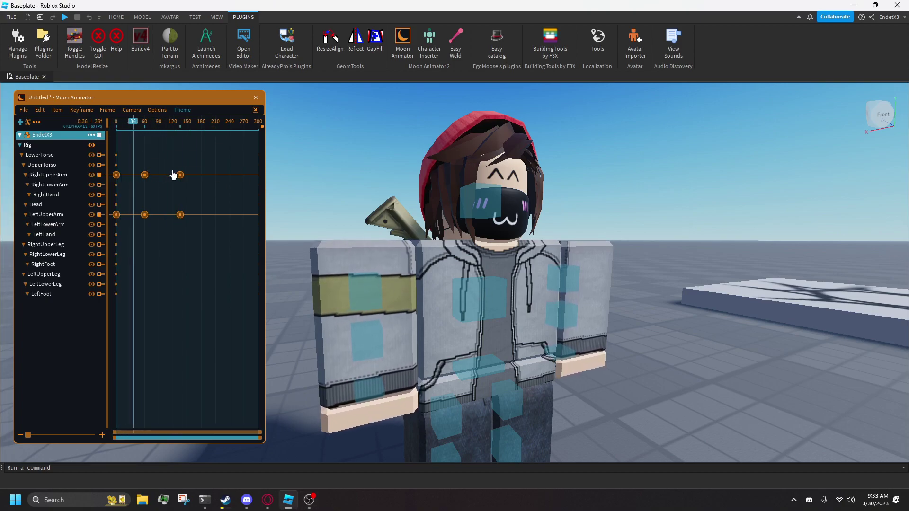
Step: Retime the second and third upper-arm keyframes to frames 45 and 90
key("space")
left_click_drag(135, 164, 162, 223)
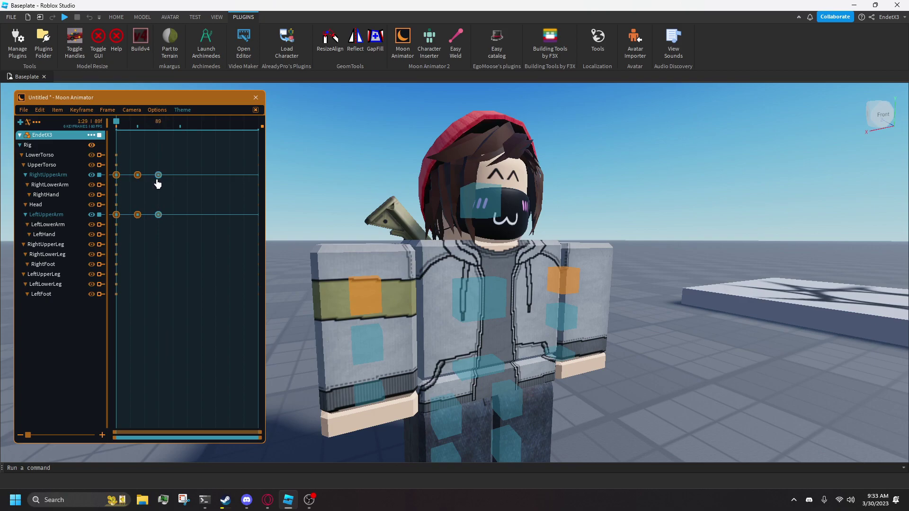
left_click_drag(159, 183, 158, 183)
left_click_drag(117, 124, 159, 137)
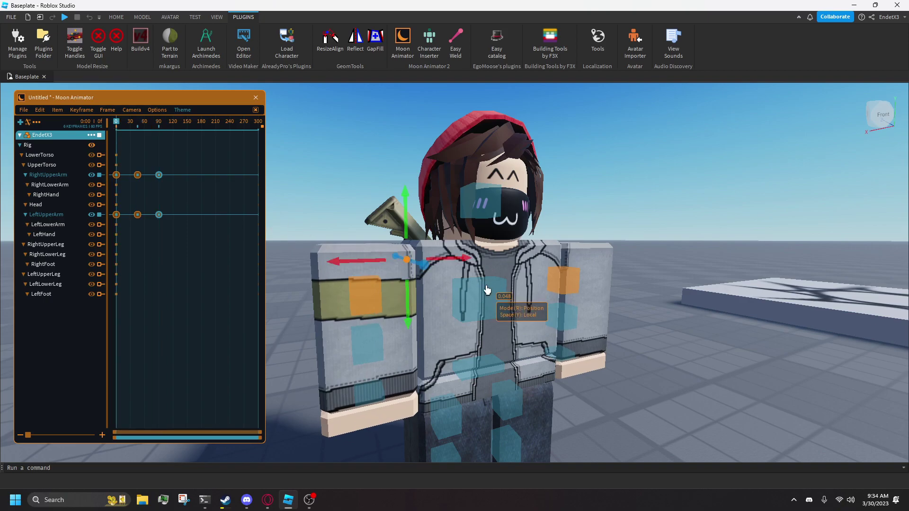
Step: Animate the UpperTorso with a slight rotation at frame 45 between rest-pose keyframes at frames 0 and 90
left_click(488, 294)
left_click(137, 121)
key("r")
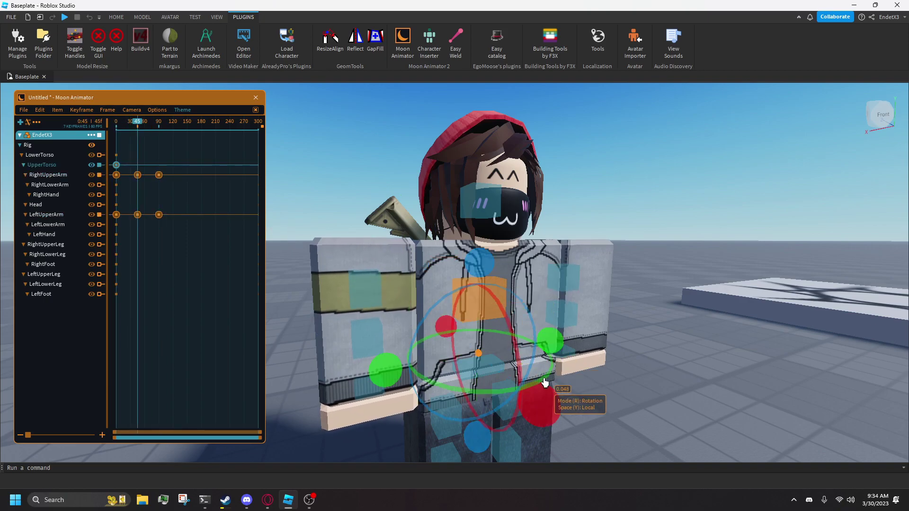
left_click_drag(544, 380, 550, 374)
left_click(491, 206)
left_click_drag(137, 124, 162, 124)
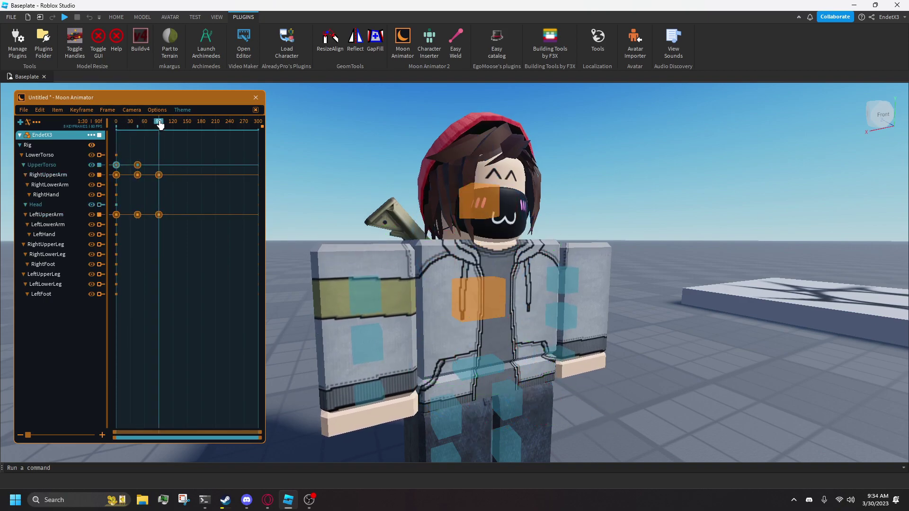
key("ctrl+v")
Step: Turn on looped playback and preview the breathing animation with the animator interface hidden
key("space")
key("space")
left_click(24, 110)
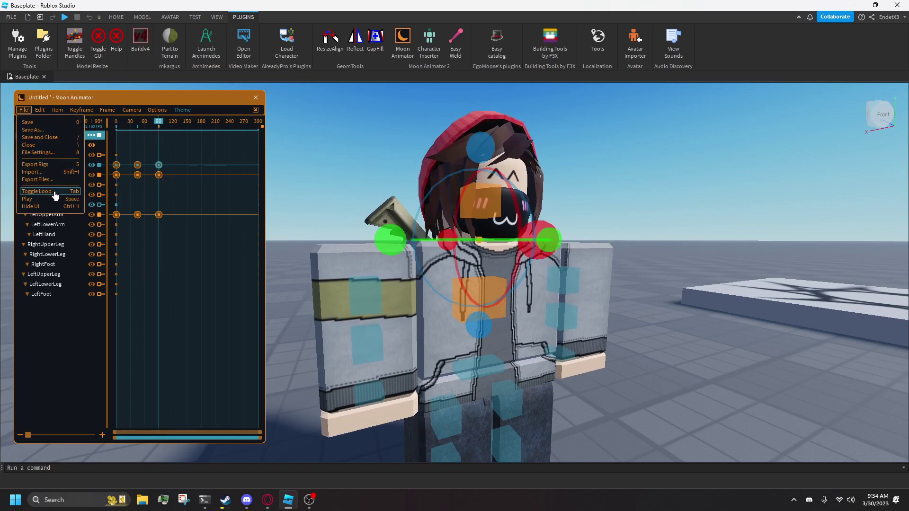
left_click(56, 195)
key("space")
left_click(689, 245)
key("ctrl+h")
right_click_drag(690, 244, 700, 245)
key("ctrl+h")
Step: Duplicate the UpperTorso and both upper-arm keyframes past frame 90 to repeat the breathing cycle
left_click(115, 125)
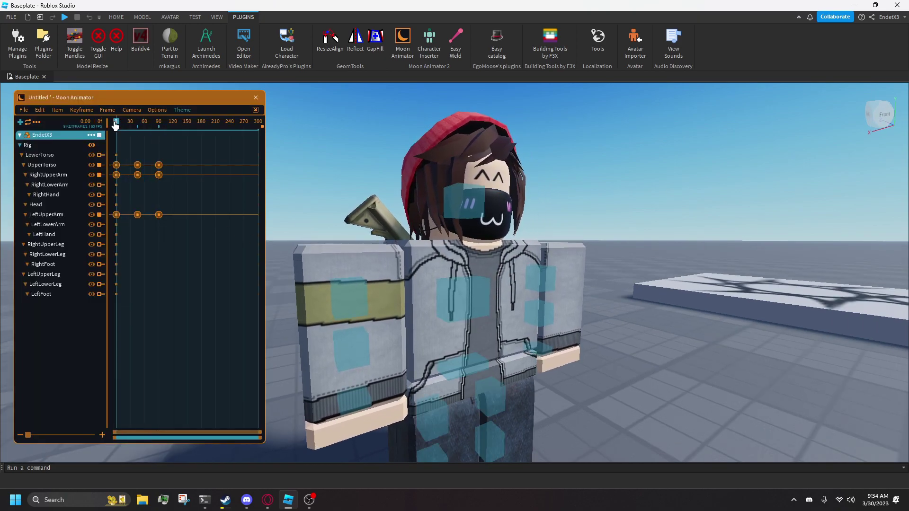
left_click_drag(114, 124, 176, 139)
left_click_drag(180, 233, 111, 158)
left_click_drag(128, 124, 158, 124)
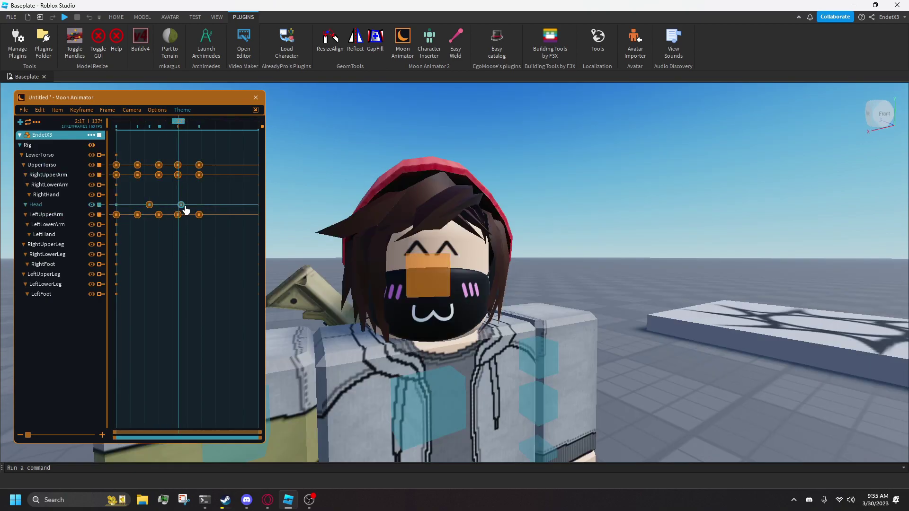
Step: Move the second Head keyframe to about frame 170 and play back the animation
left_click_drag(184, 208, 200, 207)
left_click(150, 123)
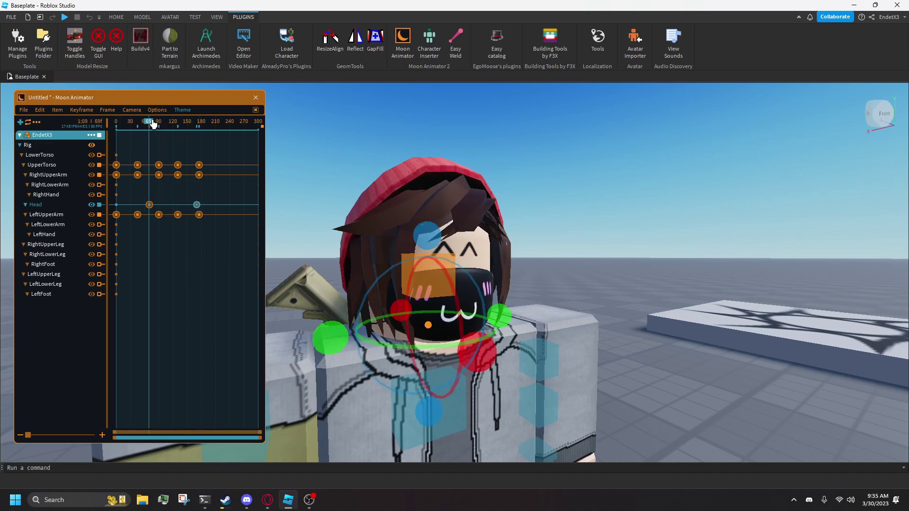
key("space")
left_click(339, 171)
key("space")
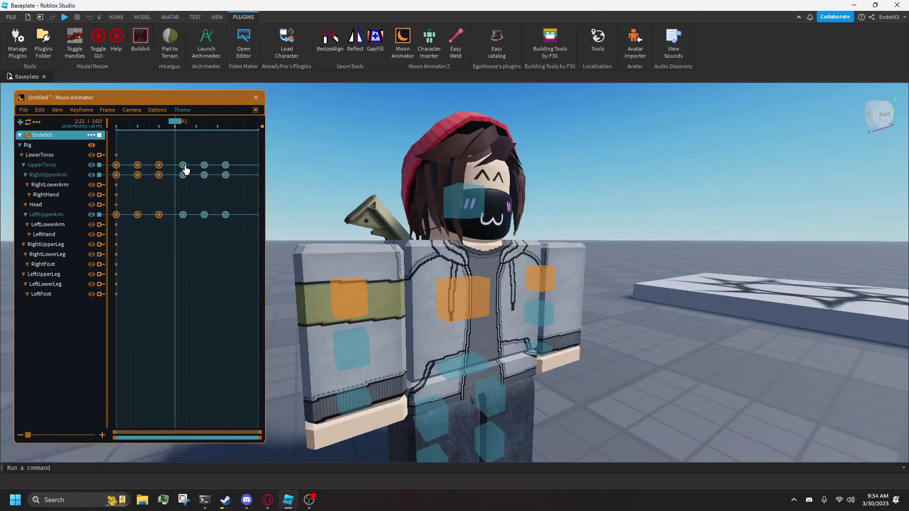
Step: Shift the duplicated breathing keyframes to start at about frame 126, playing the animation to check the timing
left_click_drag(184, 166, 183, 167)
left_click_drag(174, 122, 67, 122)
key("space")
left_click(176, 308)
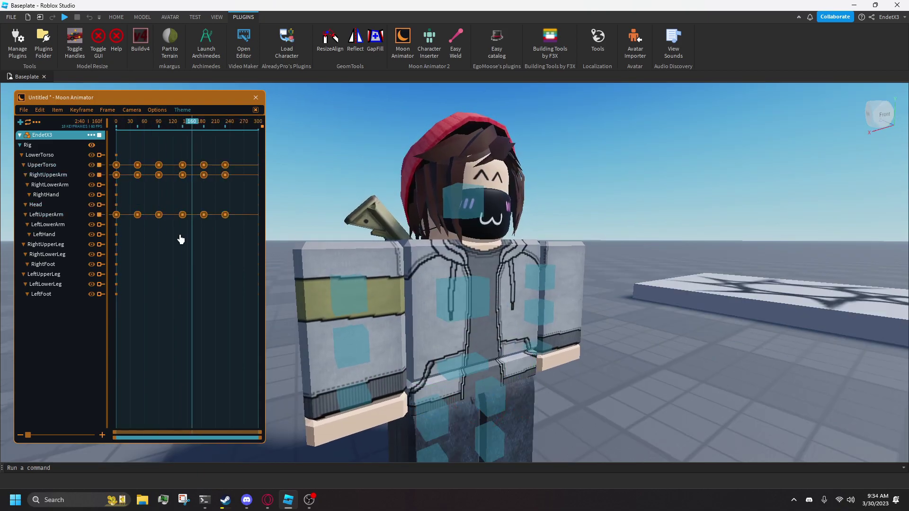
key("space")
left_click_drag(177, 151, 260, 240)
left_click_drag(181, 175, 176, 170)
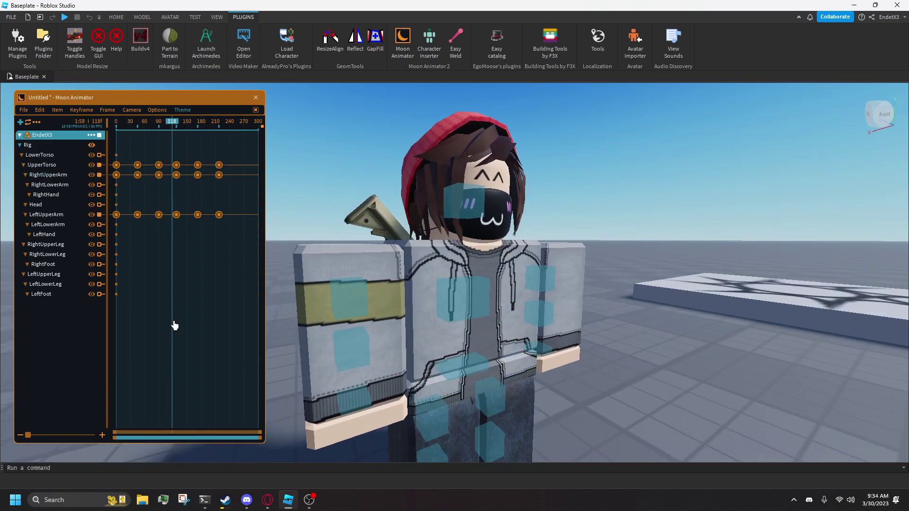
key("space")
Step: Delete the first set of duplicated breathing keyframes and move the remaining two sets to start at about frame 130
mouse_move(172, 151)
left_mouse_down()
mouse_move(239, 236)
mouse_move(169, 154)
left_mouse_up()
key("Delete")
left_click_drag(185, 144, 231, 230)
left_click_drag(196, 166, 176, 166)
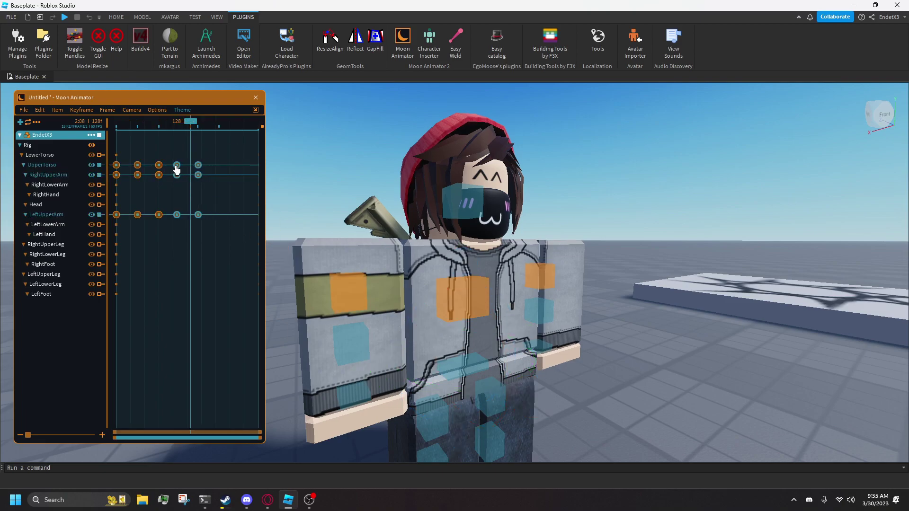
left_click(205, 302)
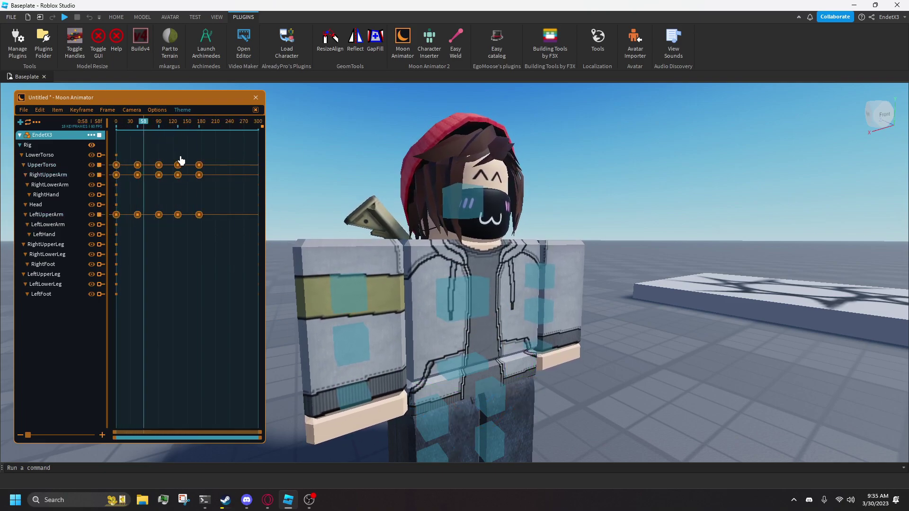
Step: Keyframe the Head at about frame 70 and rotate it to face the camera in a second keyframe
left_click_drag(186, 129, 179, 124)
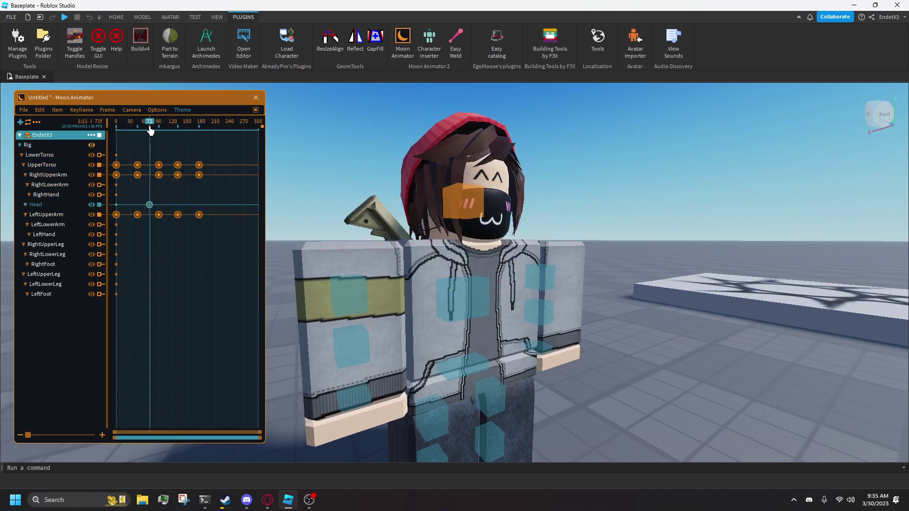
key("e")
right_click_drag(595, 183, 595, 189)
left_click_drag(562, 258, 601, 294)
key("q")
right_click_drag(606, 296, 607, 296)
left_click(613, 336)
right_click_drag(612, 335, 613, 329)
scroll(613, 335, "up", 3)
left_click_drag(159, 124, 179, 126)
scroll(192, 147, "down", 5)
right_click_drag(449, 296, 449, 288)
scroll(449, 289, "up", 5)
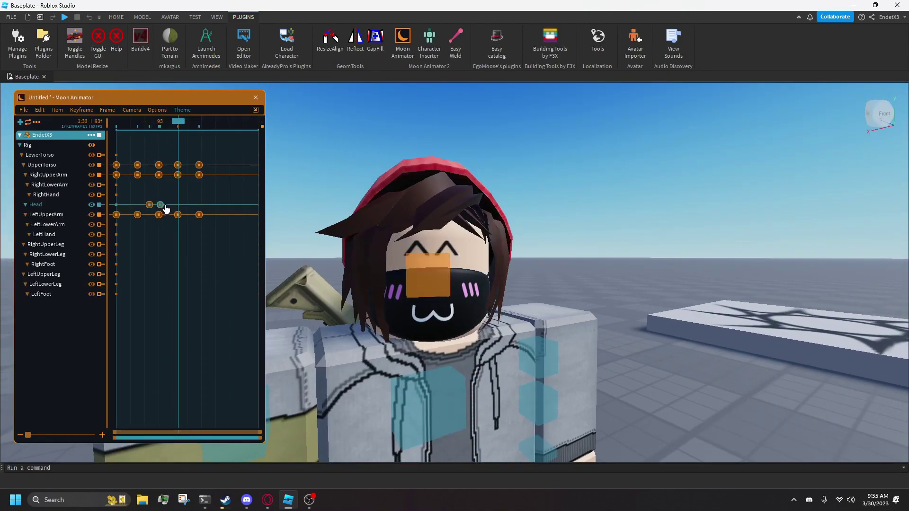
Step: Try different timings for the second Head keyframe, moving it to about frame 85 and scrubbing through the head turn
left_click_drag(164, 206, 199, 206)
left_click_drag(178, 124, 198, 124)
left_click(337, 169)
left_click_drag(199, 205, 160, 206)
left_click_drag(198, 124, 169, 126)
left_click_drag(159, 205, 154, 205)
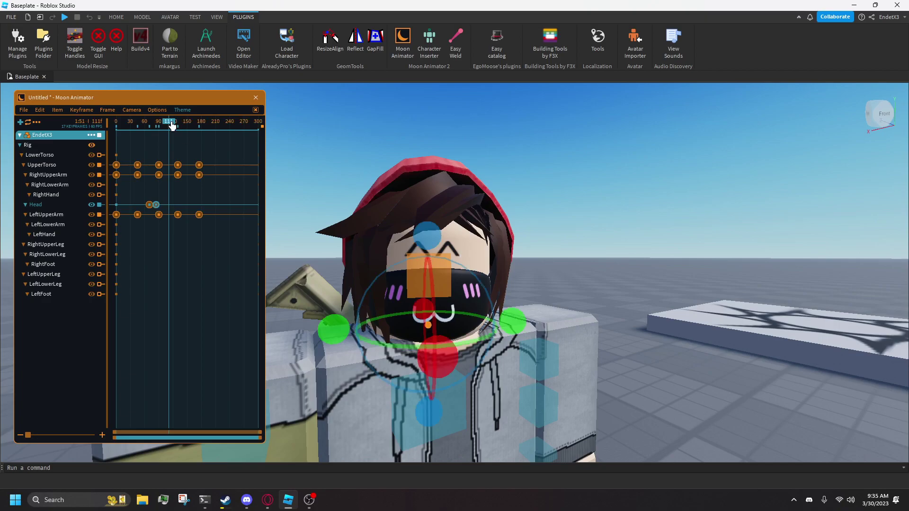
left_click_drag(172, 126, 167, 126)
Step: Place the second Head keyframe at about frame 93 and scrub through the head turn to frame 110
left_click_drag(154, 205, 207, 205)
left_click_drag(168, 125, 118, 125)
left_click_drag(206, 205, 166, 205)
mouse_move(158, 126)
left_mouse_down()
mouse_move(148, 126)
mouse_move(165, 126)
left_mouse_up()
left_click_drag(167, 205, 159, 206)
left_click_drag(165, 126, 168, 171)
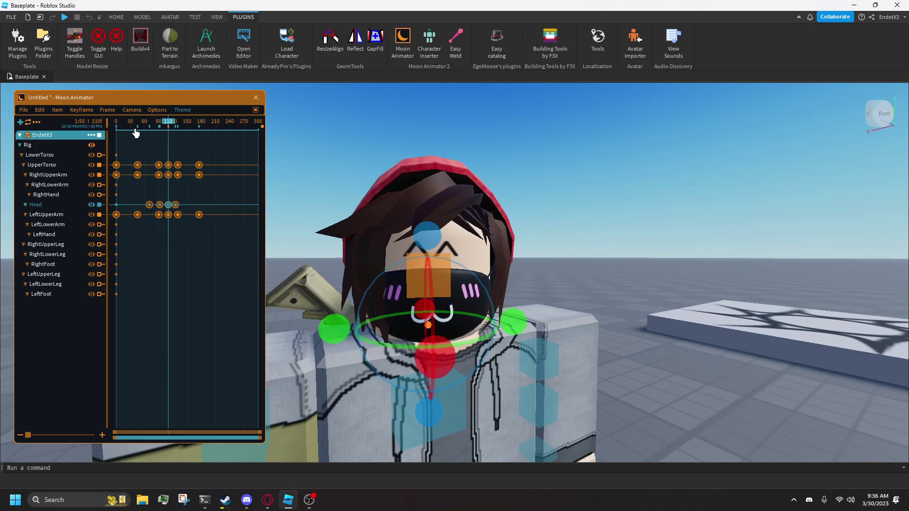
Step: Scrub through the animation and delete the Head keyframe at frame 110
left_click_drag(136, 130, 182, 127)
left_click(169, 206)
key("Delete")
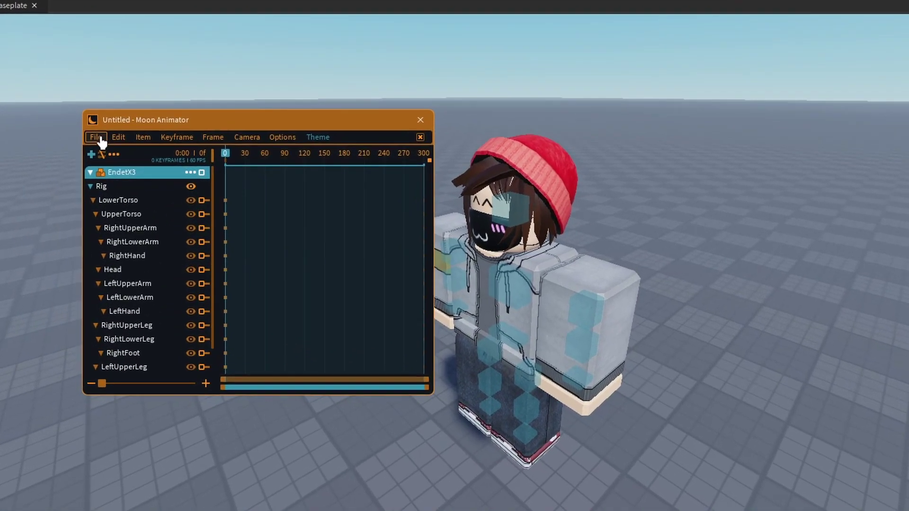
Step: Open the animation's file settings
left_click(96, 137)
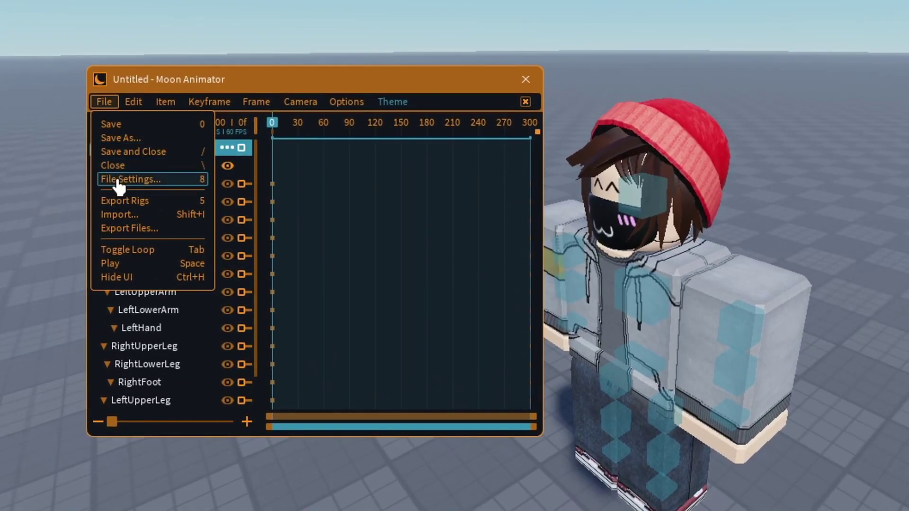
left_click(119, 179)
left_click(229, 256)
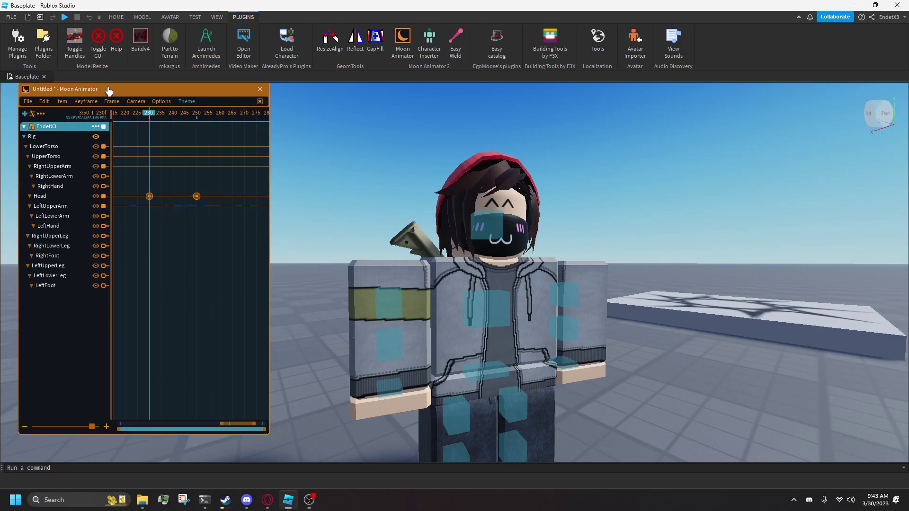
Step: Play the head turn from frame 230 several times, hiding the animator interface to check the motion
key("space")
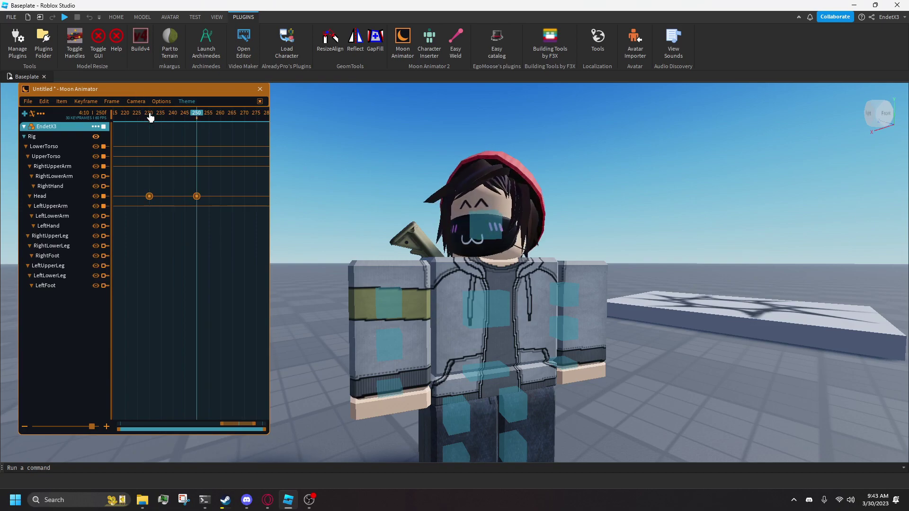
left_click(150, 115)
key("space")
key("space")
key("h")
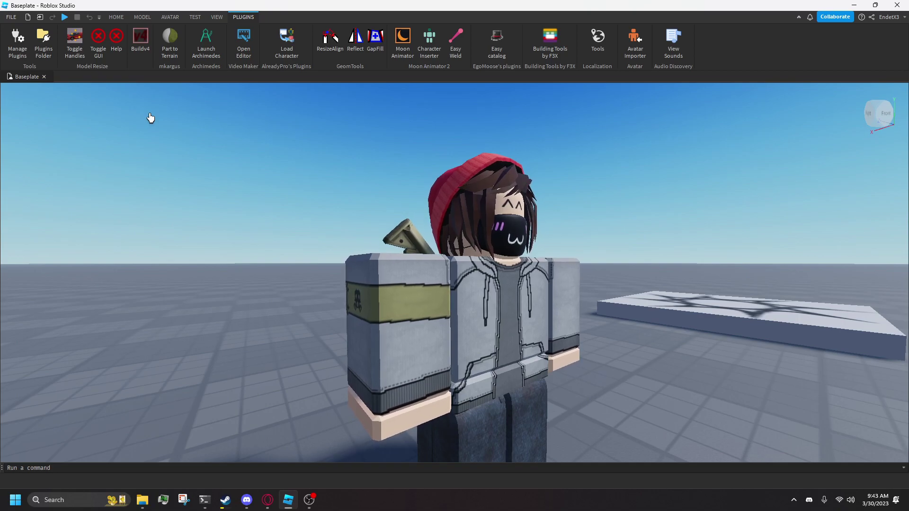
key("space")
left_click(151, 117)
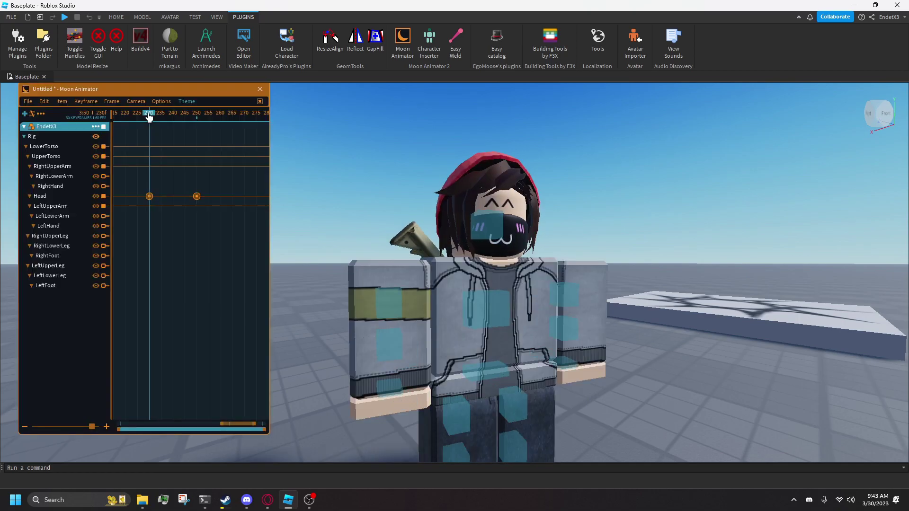
key("space")
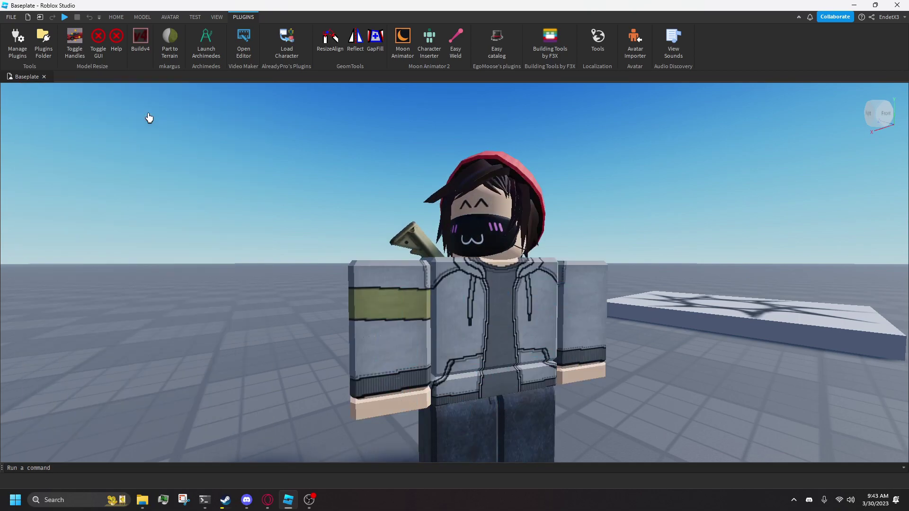
key("space")
left_click(150, 116)
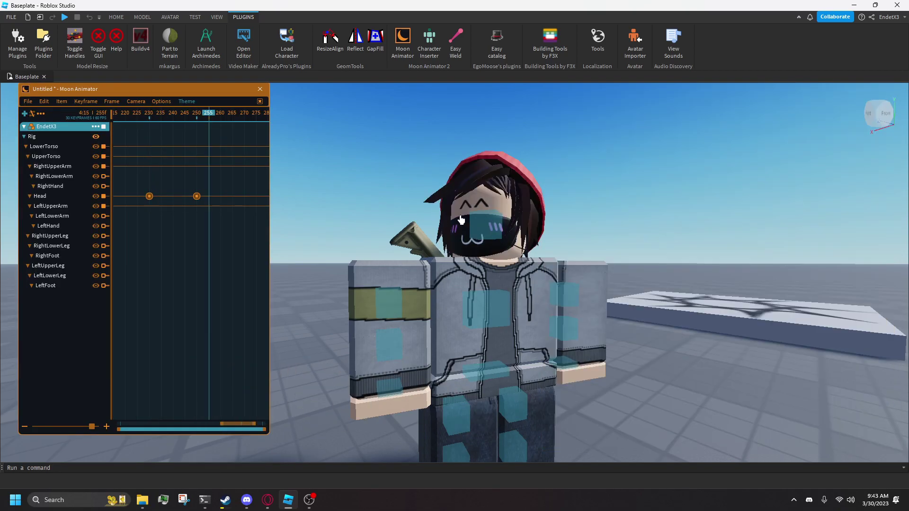
Step: Try rotating the Head sideways at frame 255 and again at frame 227
right_click_drag(462, 220, 471, 235)
scroll(467, 230, "down", 3)
left_click(478, 309)
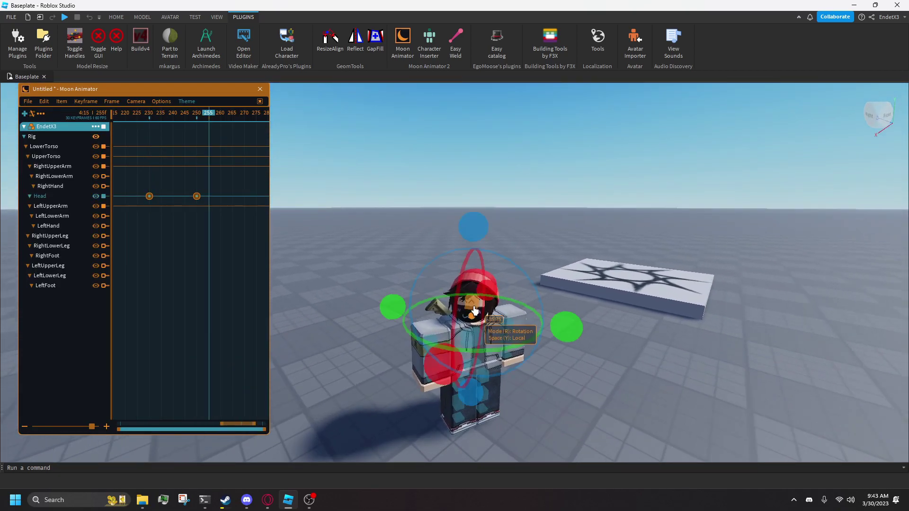
left_click_drag(401, 308, 400, 303)
left_click_drag(227, 125, 152, 134)
scroll(324, 223, "up", 5)
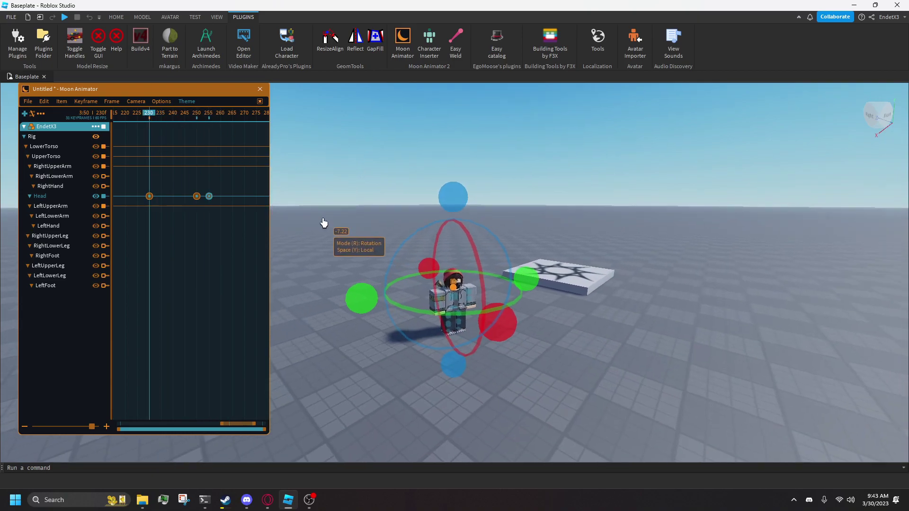
scroll(324, 223, "up", 3)
scroll(324, 223, "down", 2)
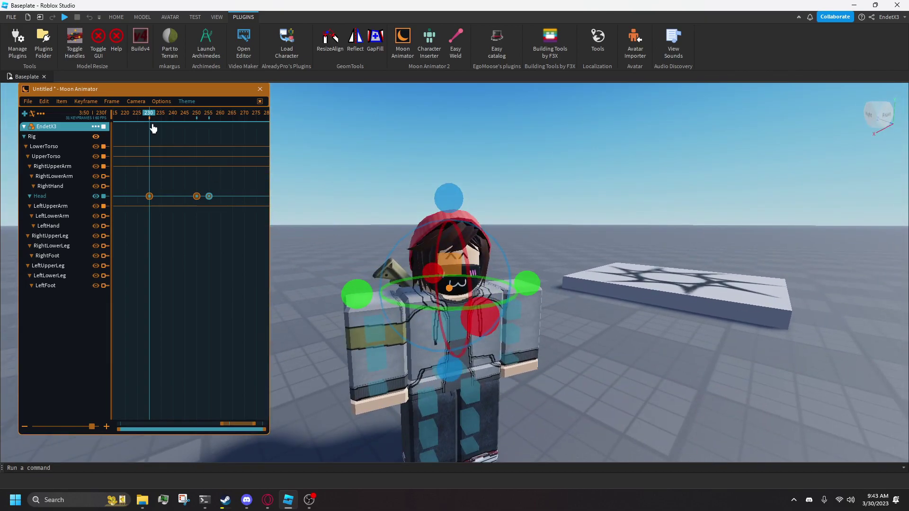
left_click_drag(152, 129, 142, 124)
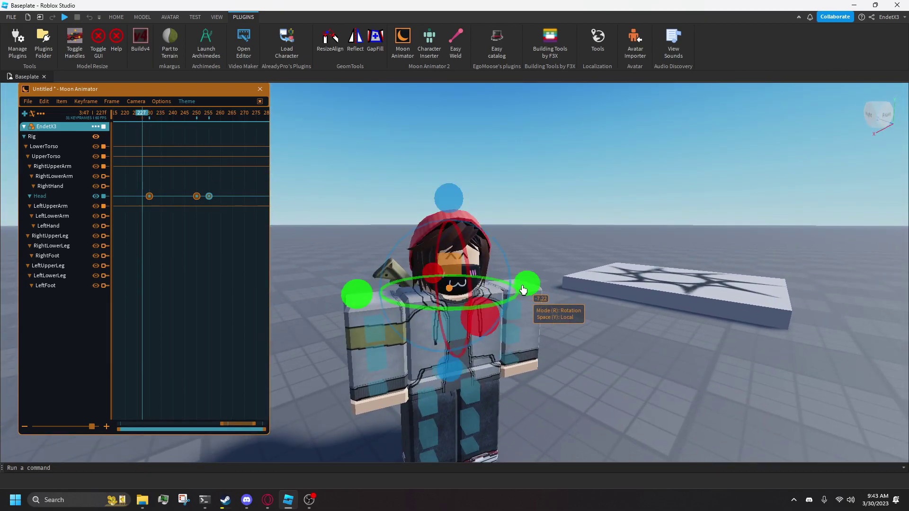
left_click_drag(523, 290, 525, 290)
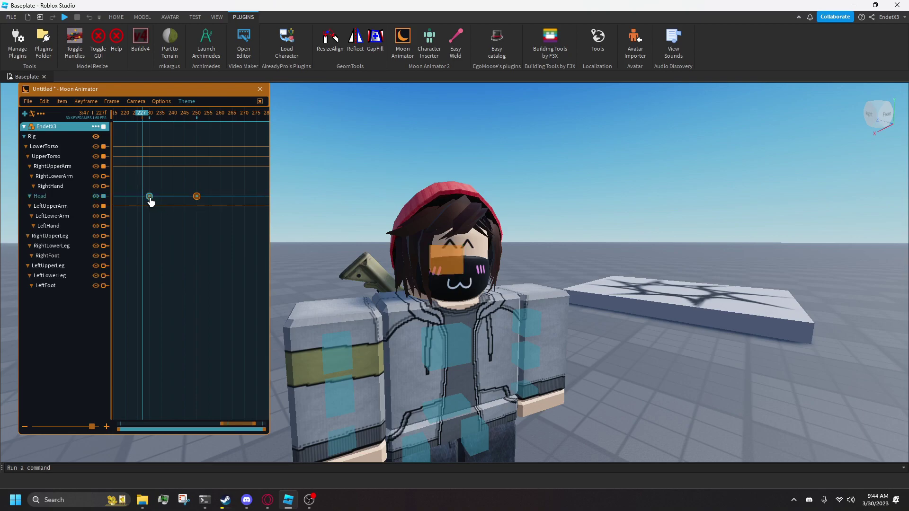
Step: Set the easing of the Head keyframe at frame 250 to Cubic InOut and the one at frame 230 to Quad InOut
double_click(150, 196)
left_click_drag(198, 221, 351, 112)
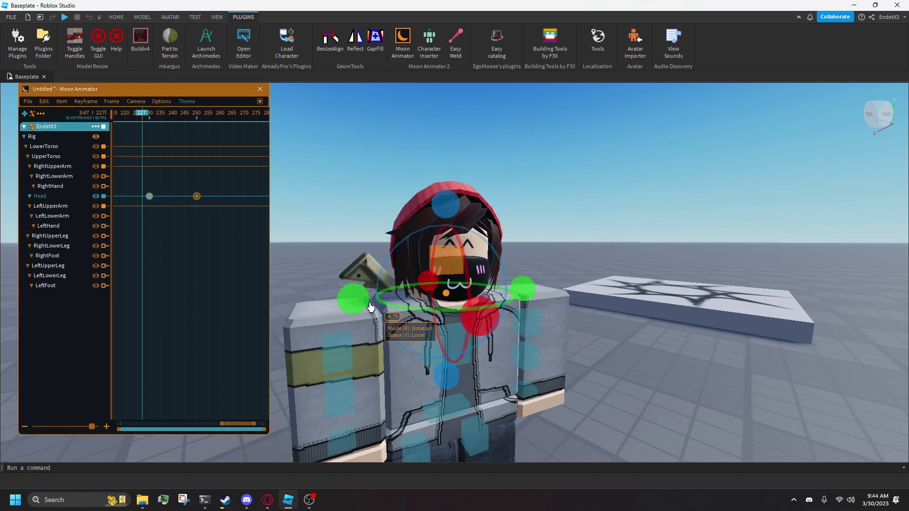
double_click(197, 197)
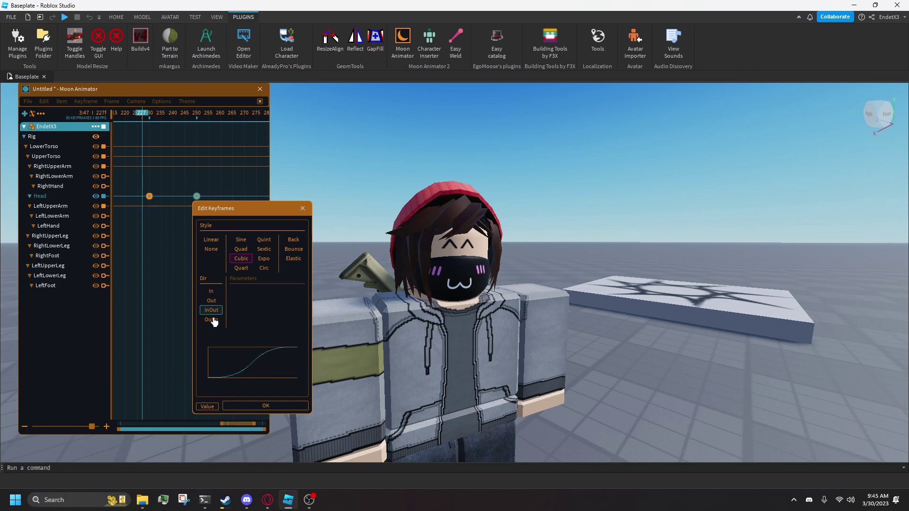
left_click(265, 407)
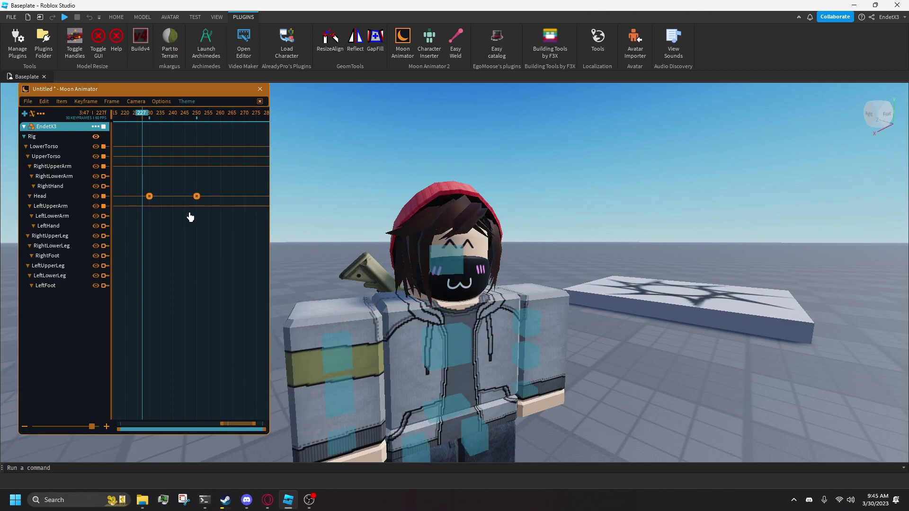
double_click(150, 197)
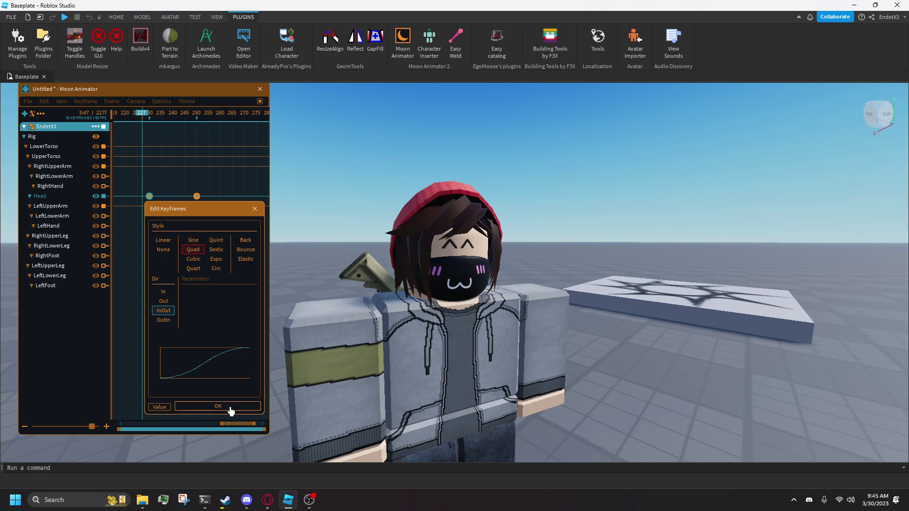
left_click(231, 411)
Step: Play the eased head turn repeatedly from about frame 230 to check its motion
left_click_drag(143, 115, 148, 116)
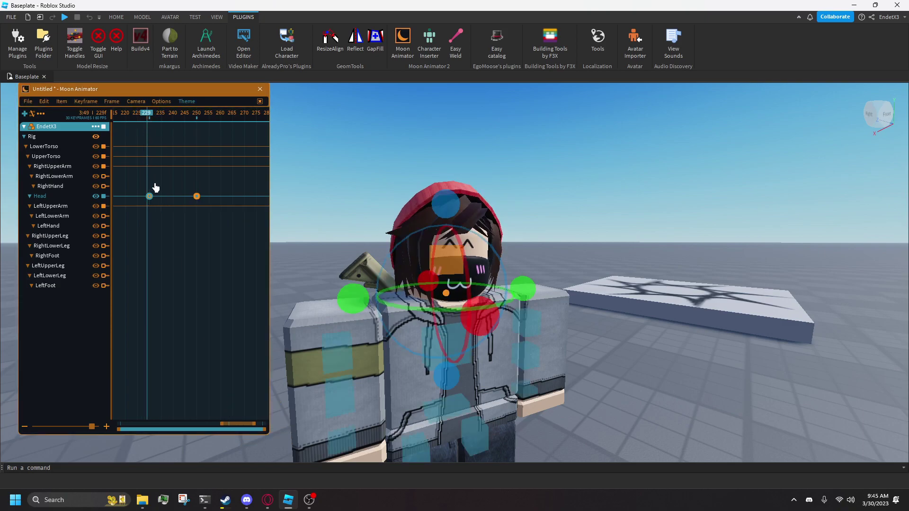
key("space")
key("space")
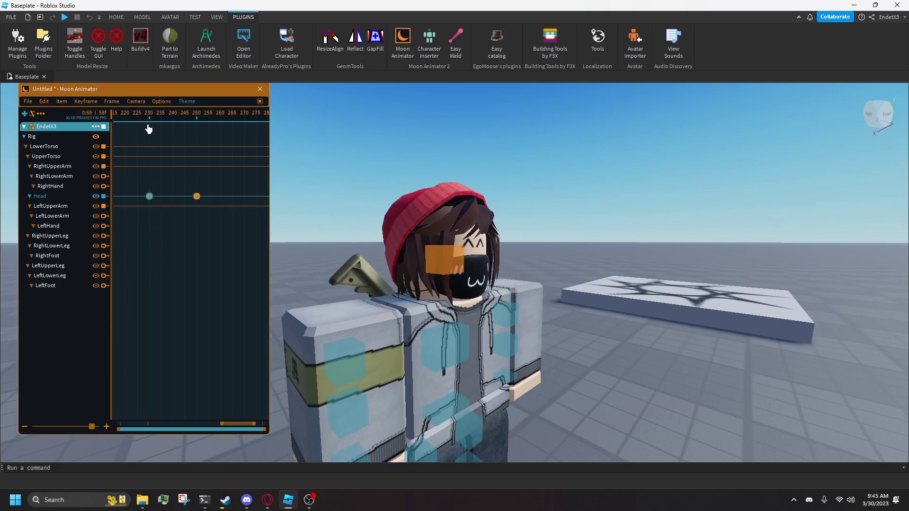
left_click(149, 119)
key("space")
key("space")
left_click(148, 120)
key("space")
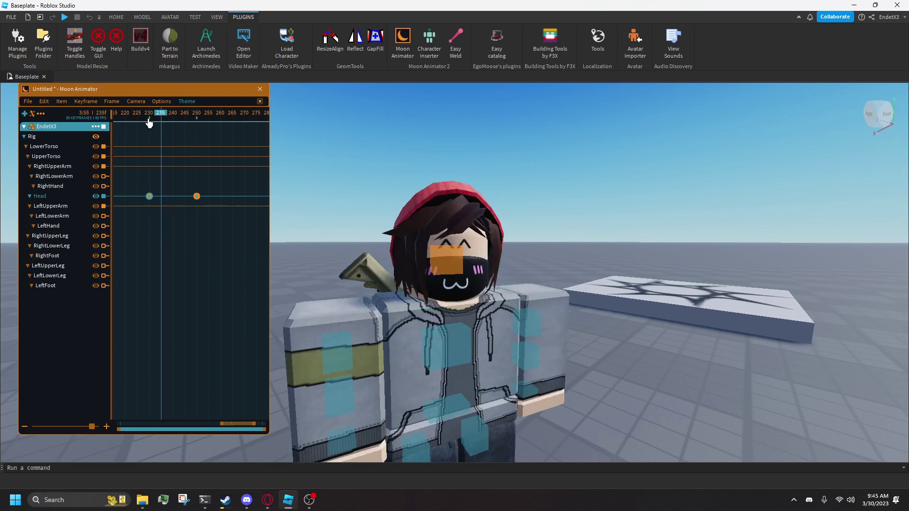
left_click(148, 119)
key("space")
key("space")
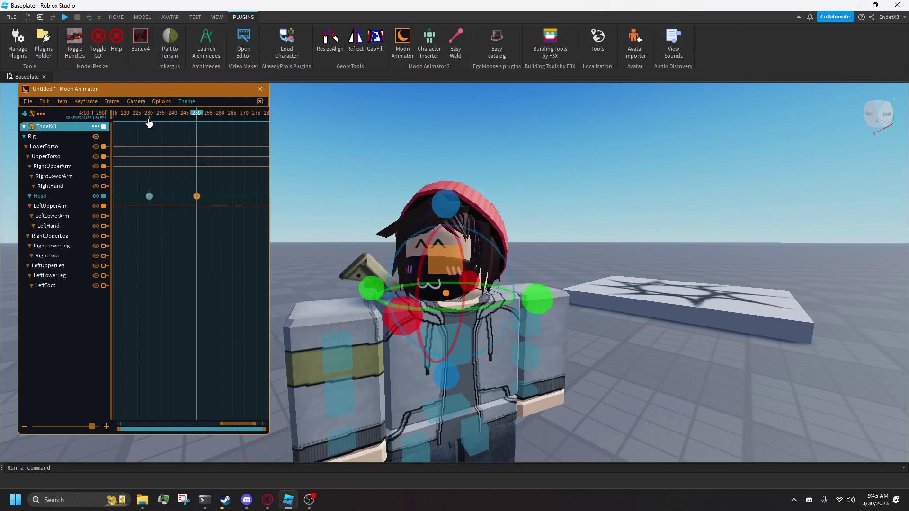
Step: Set the easing style of the Head keyframe at frame 230 to Bounce and confirm the frame 250 keyframe's easing settings
double_click(149, 197)
left_click(245, 238)
left_click(246, 248)
left_click(219, 406)
double_click(197, 197)
left_click(279, 407)
mouse_move(164, 117)
right_mouse_down()
mouse_move(150, 117)
mouse_move(161, 117)
right_mouse_up()
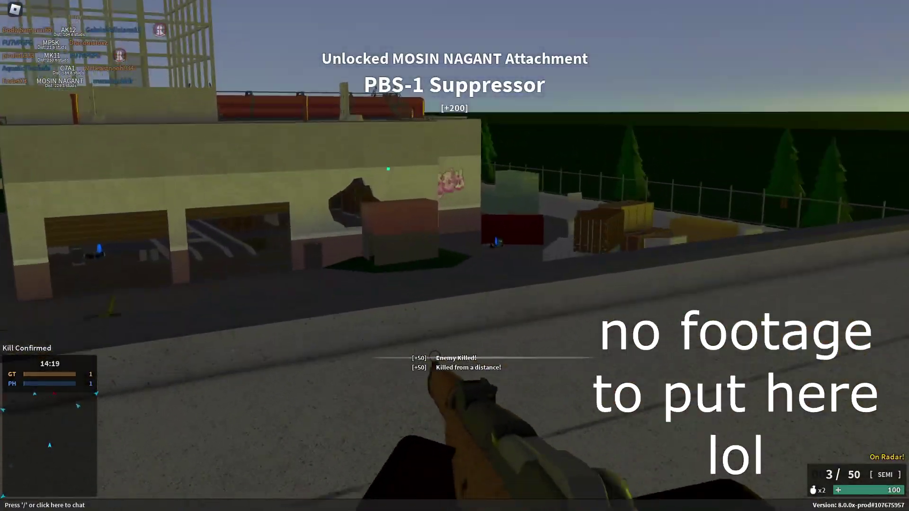
right_click(454, 256)
left_click(455, 255)
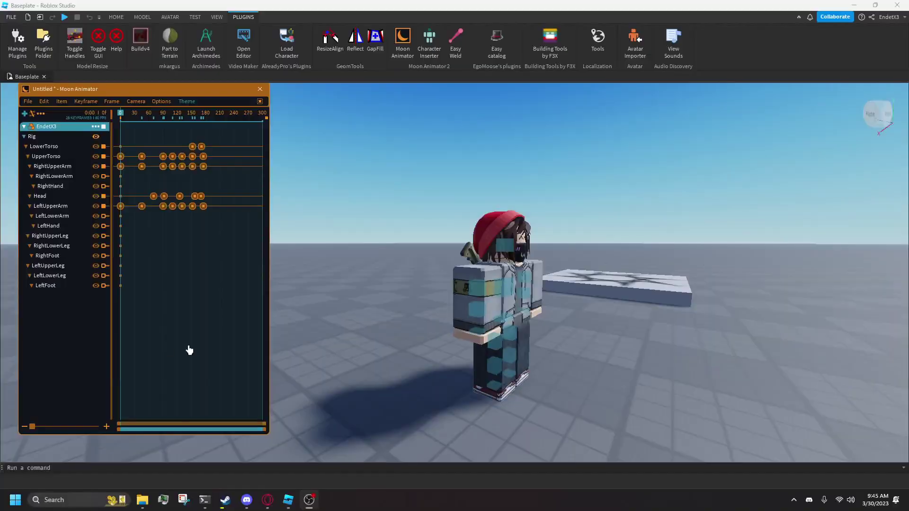
Step: Add the camera to the animation as an animatable item
right_click_drag(317, 336, 325, 333)
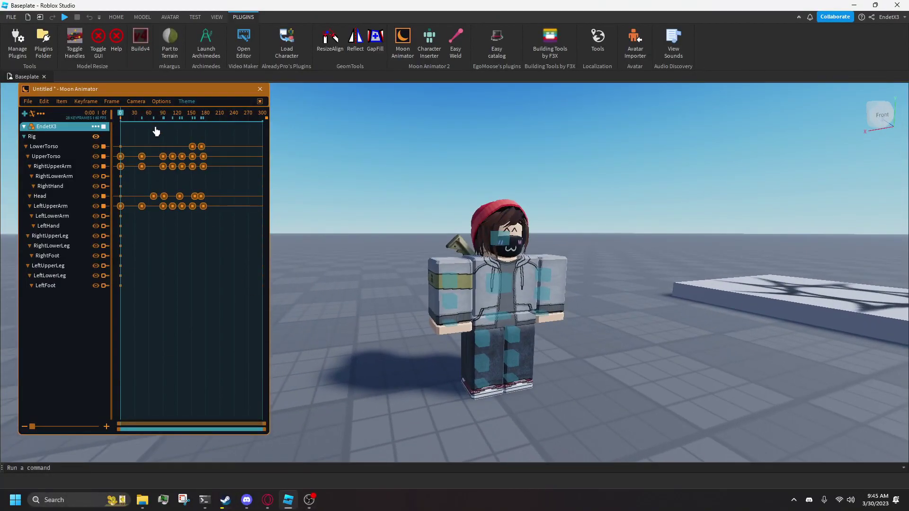
left_click(136, 101)
left_click(134, 114)
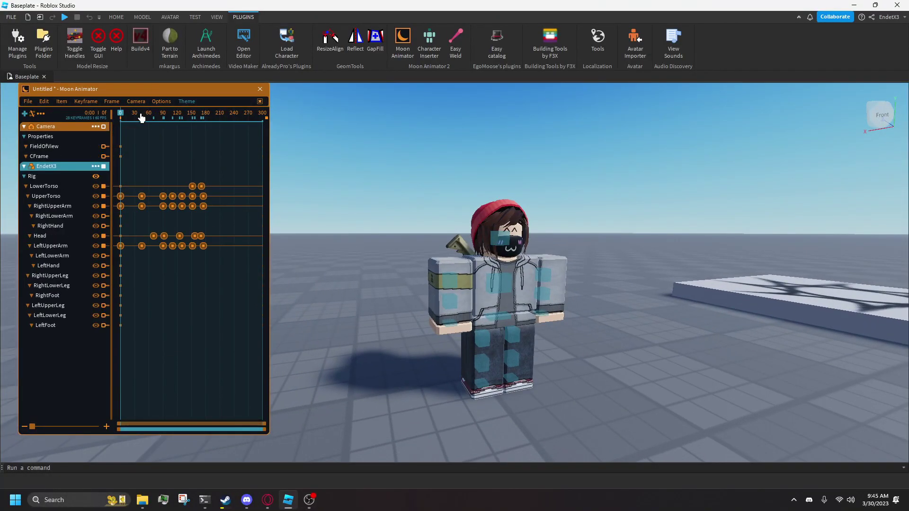
Step: Frame the character from the waist up and keyframe the Camera's CFrame at frame 0
left_click(58, 159)
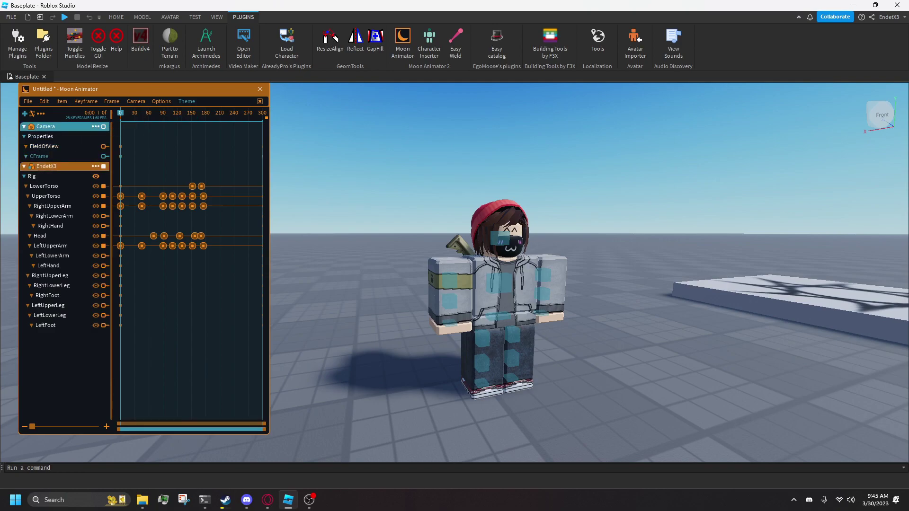
scroll(420, 297, "down", 2)
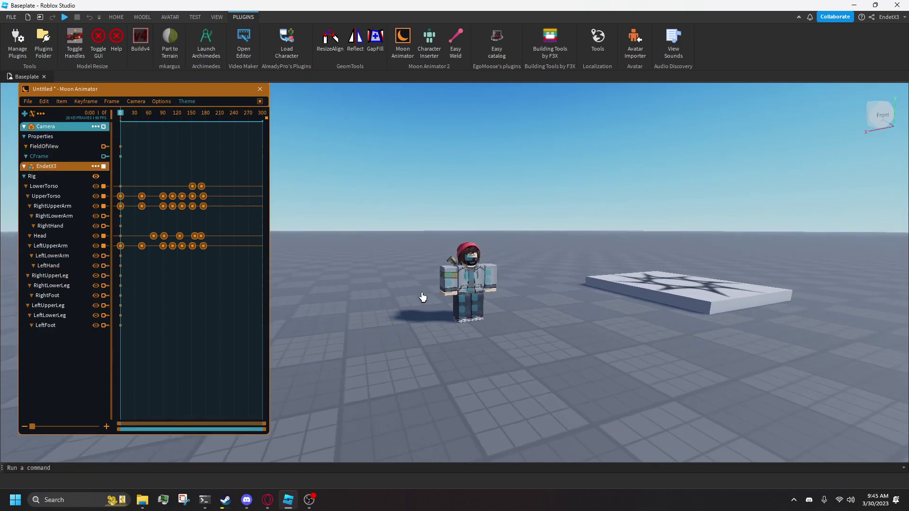
scroll(421, 297, "up", 5)
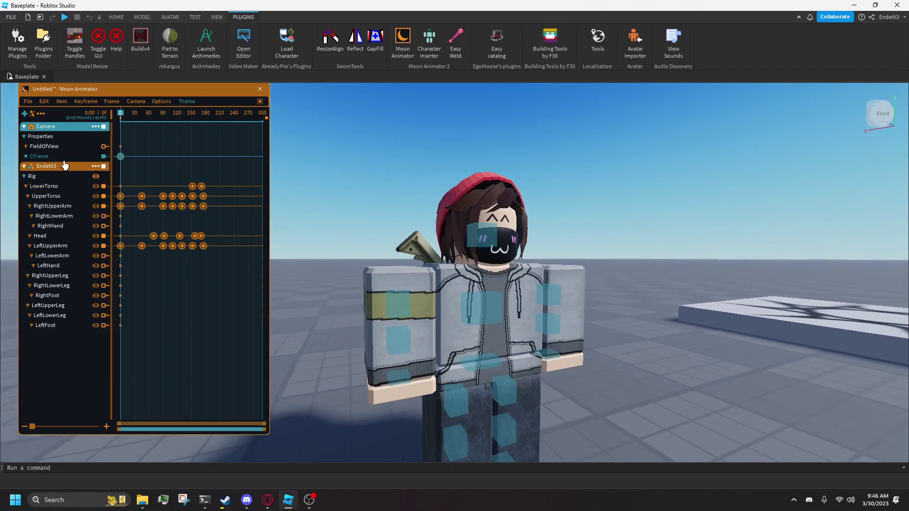
right_click_drag(306, 244, 306, 244)
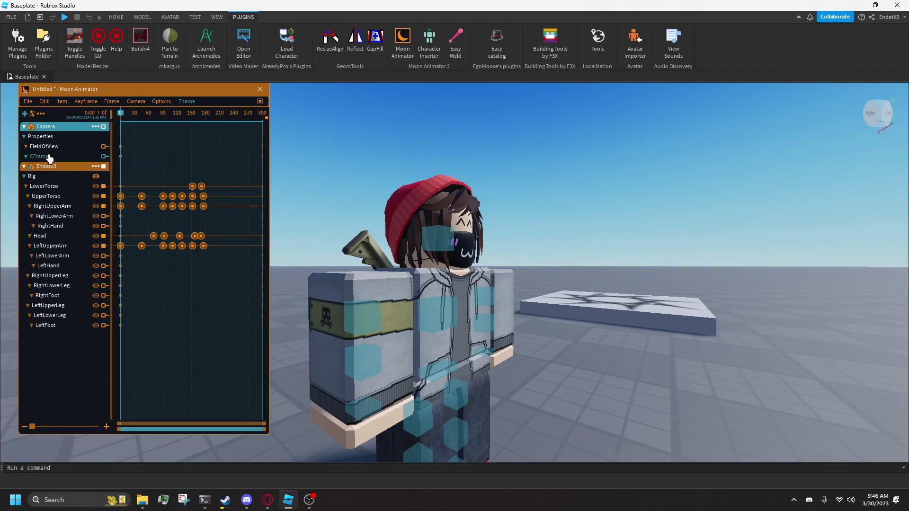
Step: Add a FieldOfView keyframe for the Camera at frame 0 and open its value for editing
double_click(122, 148)
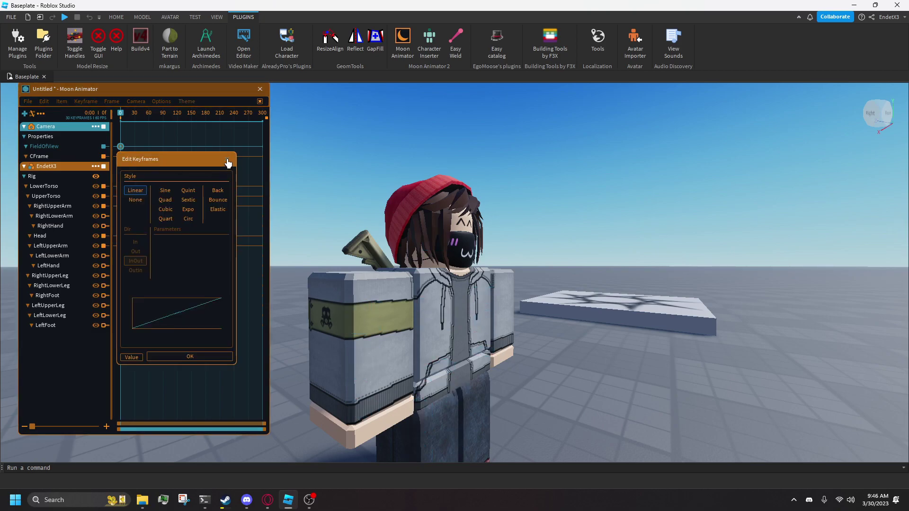
left_click(132, 358)
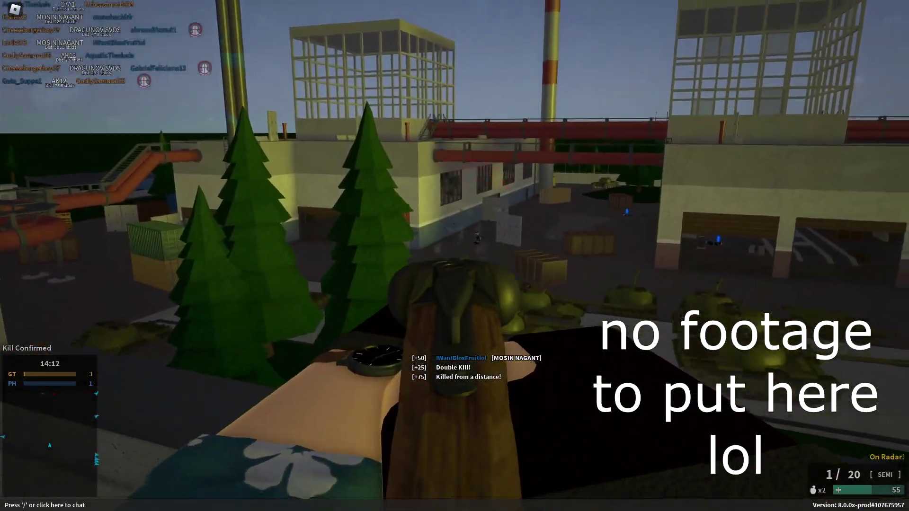
left_click(455, 256)
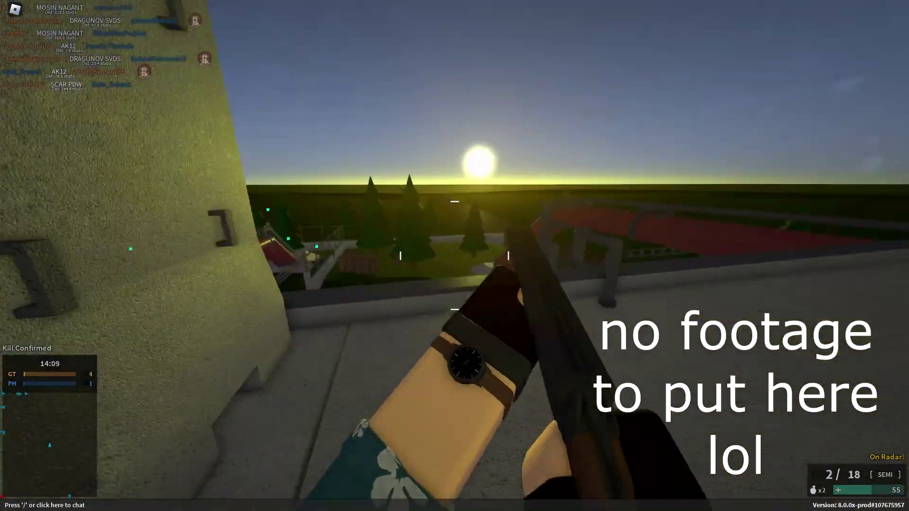
key("1")
key("r")
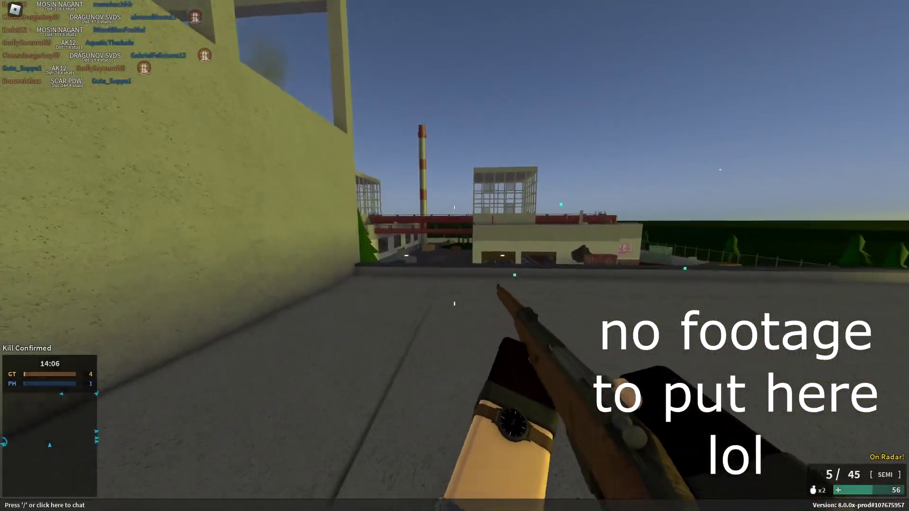
right_click(454, 255)
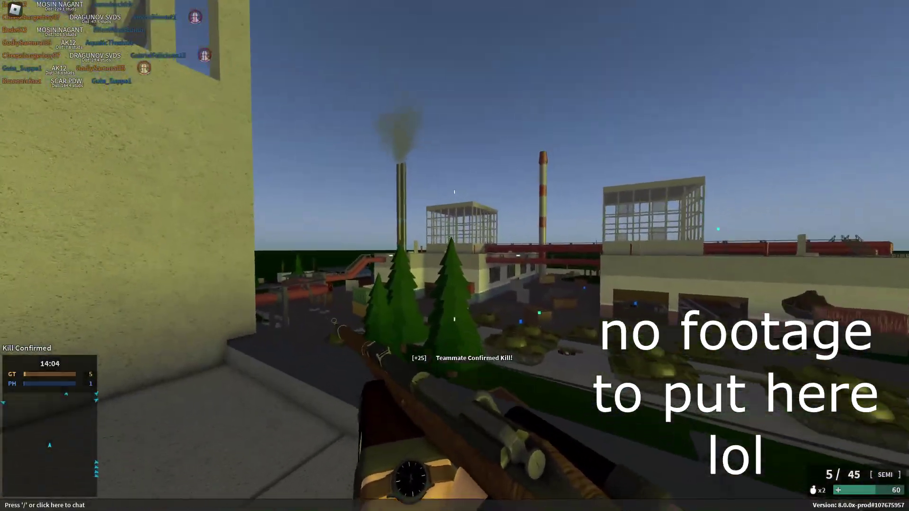
right_click(455, 255)
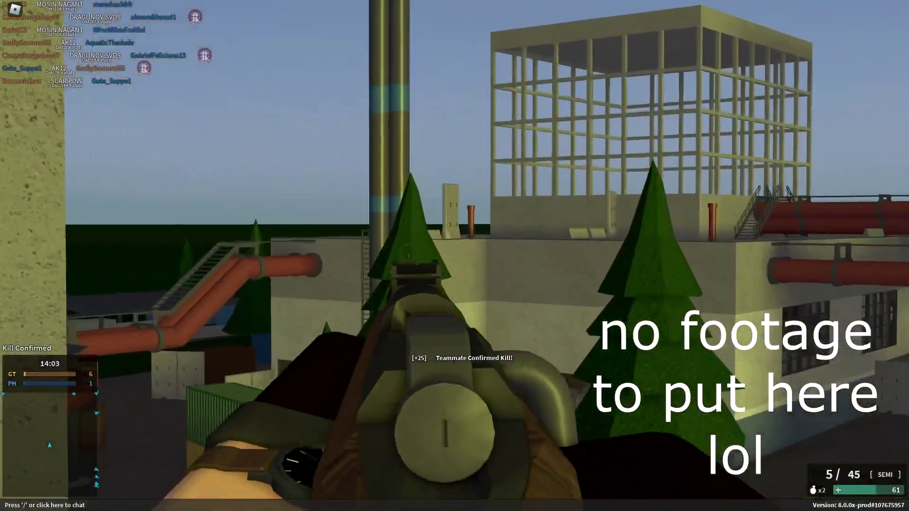
right_click(455, 256)
key("w")
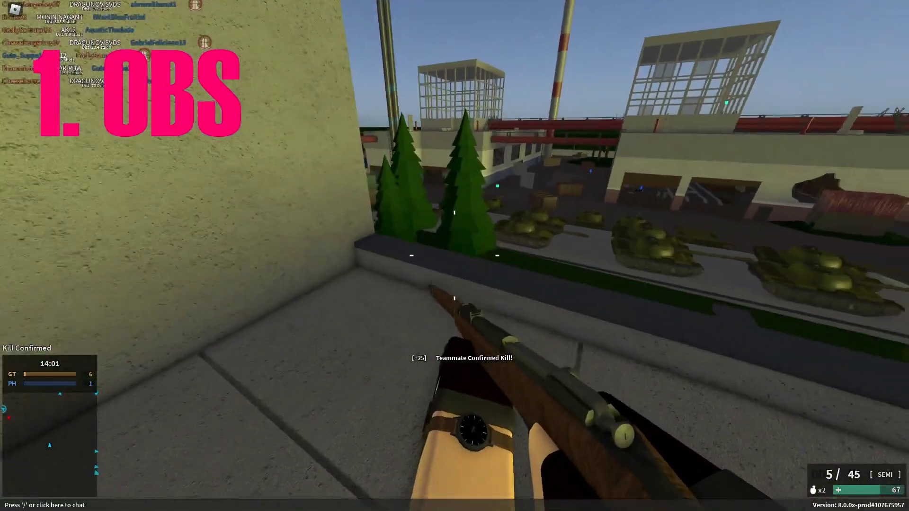
key("2")
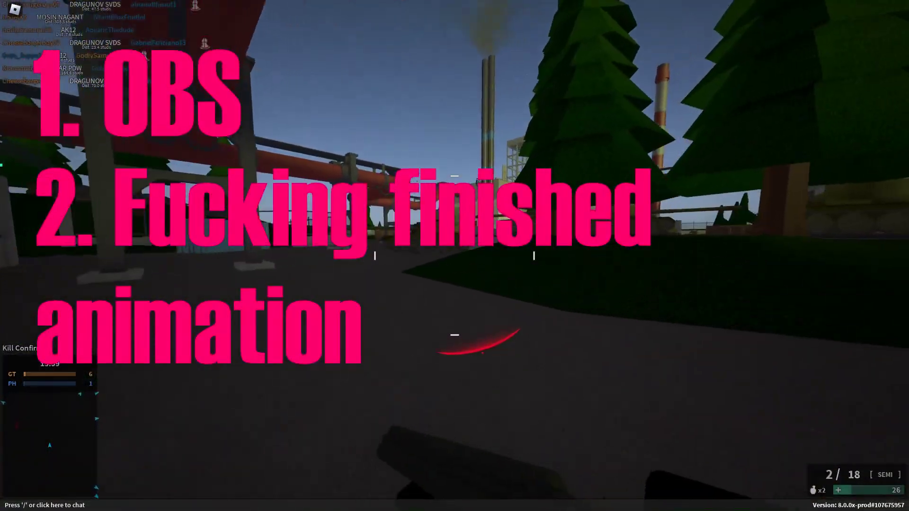
key("1")
right_click(454, 256)
left_click(454, 256)
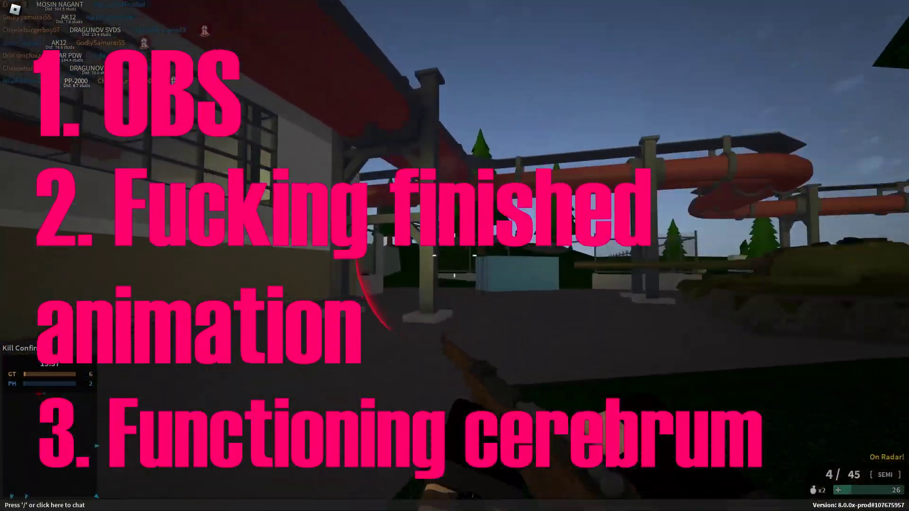
right_click(454, 255)
left_click(455, 256)
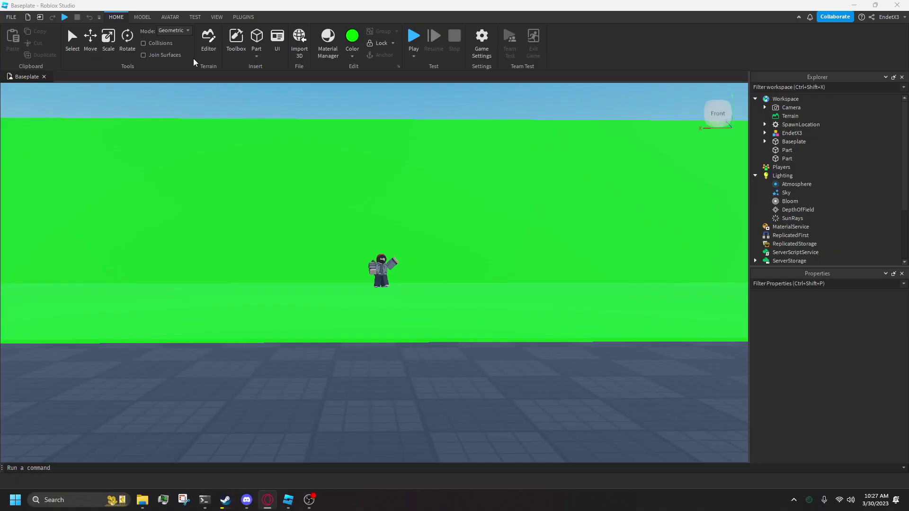
Step: Turn on device emulation in Roblox Studio with the HD 1080 desktop device (1920 x 1080), keeping the view scale at Physical Size
left_click(194, 18)
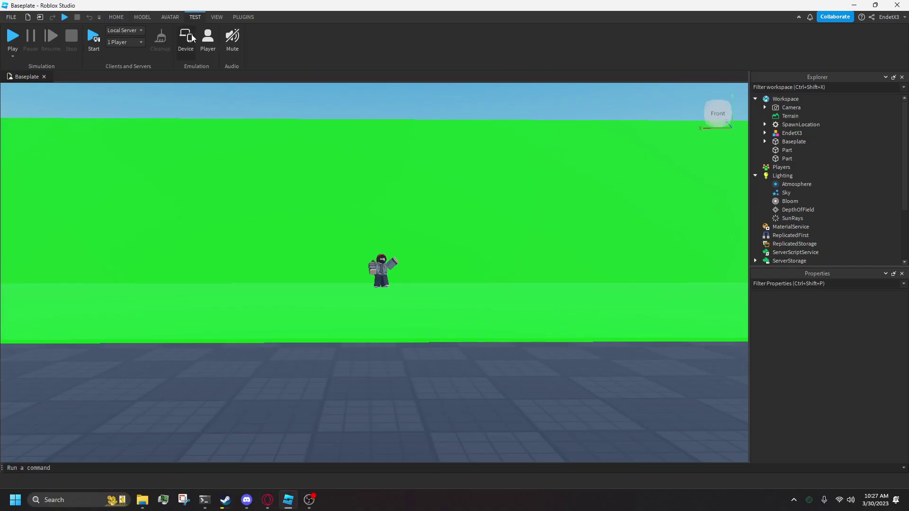
left_click(193, 39)
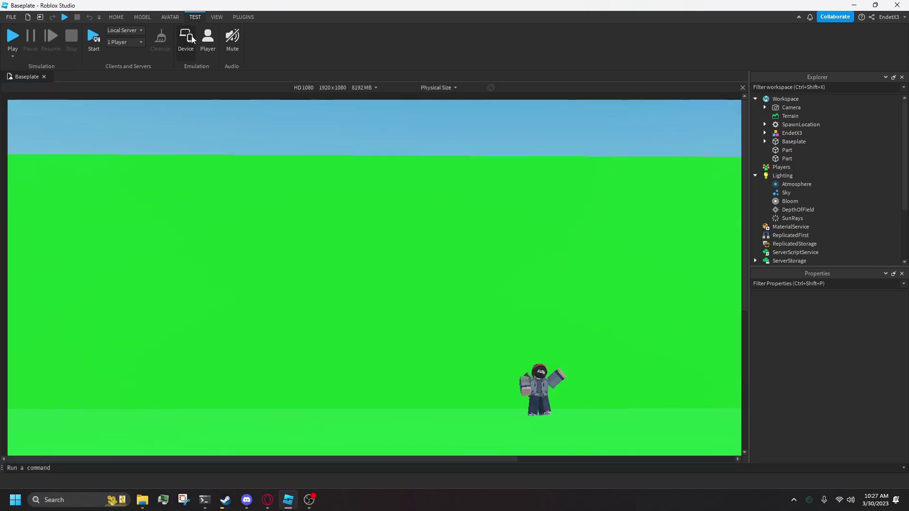
left_click(356, 87)
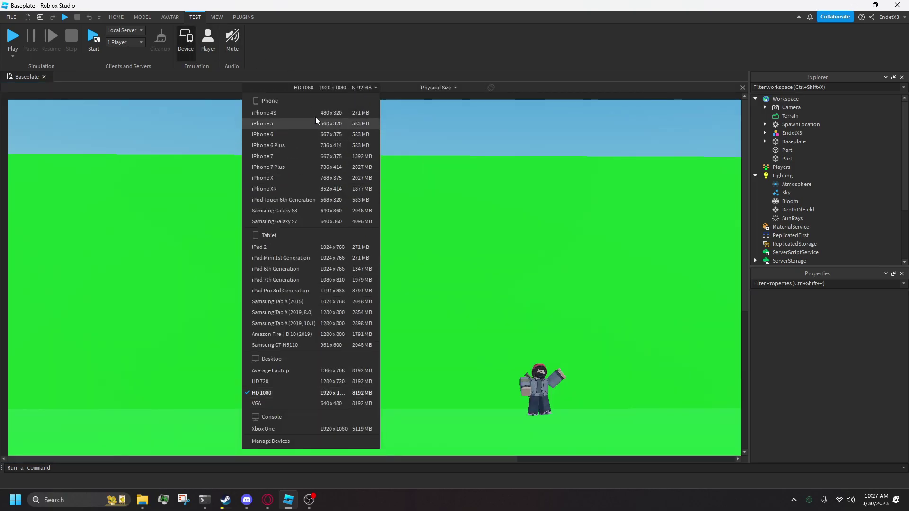
left_click(280, 394)
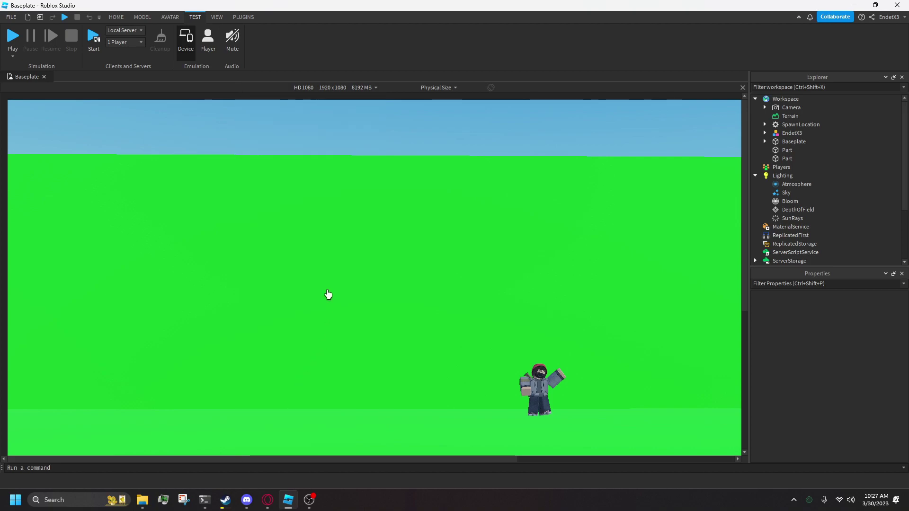
left_click(449, 87)
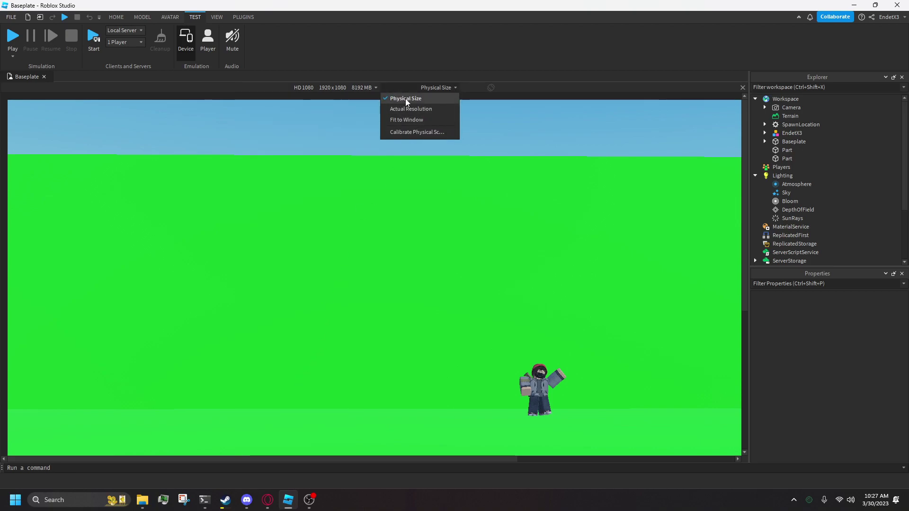
left_click(431, 87)
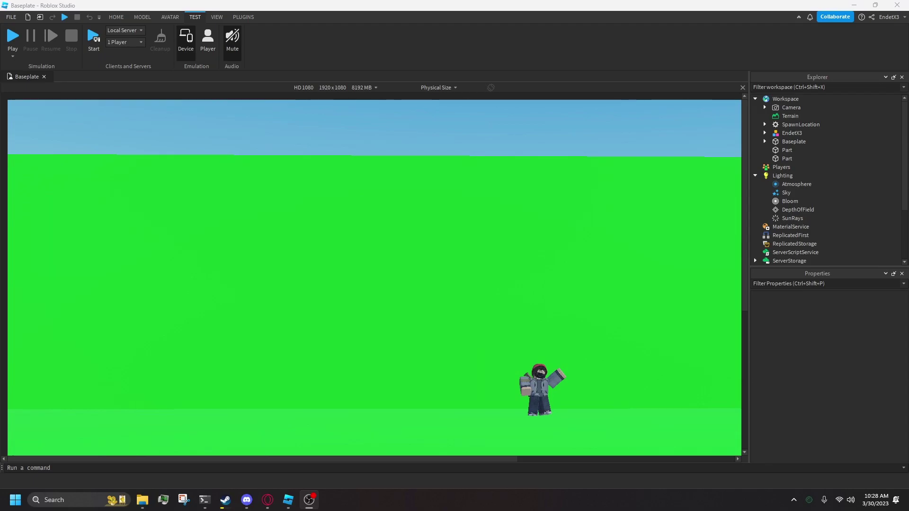
Step: Switch to OBS, add a new Game Capture source named Game Capture 4 to the Tutorial scene, and choose its capture mode
left_click_drag(0, 89, 432, 1)
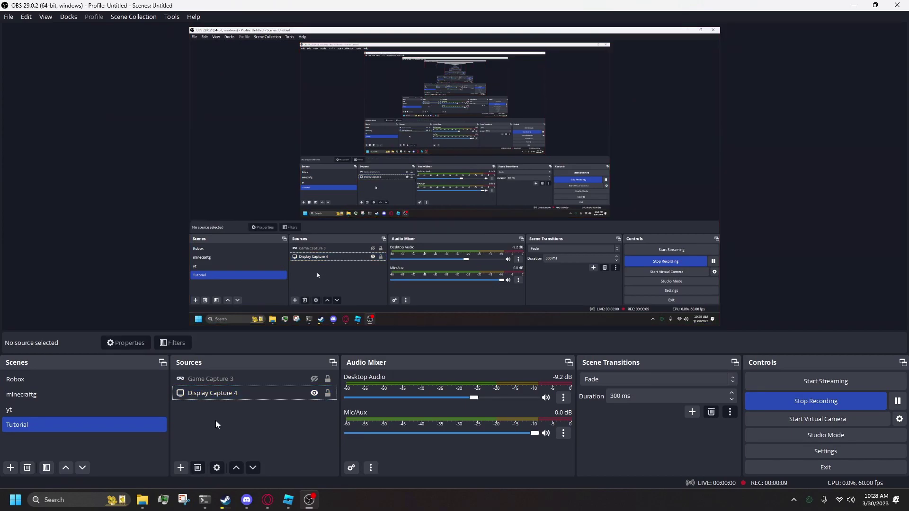
right_click(208, 417)
mouse_move(224, 426)
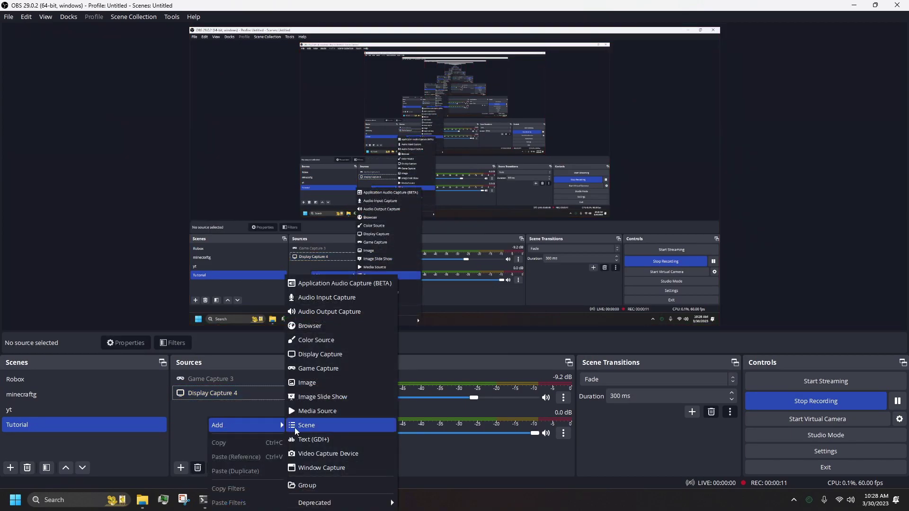
left_click(332, 369)
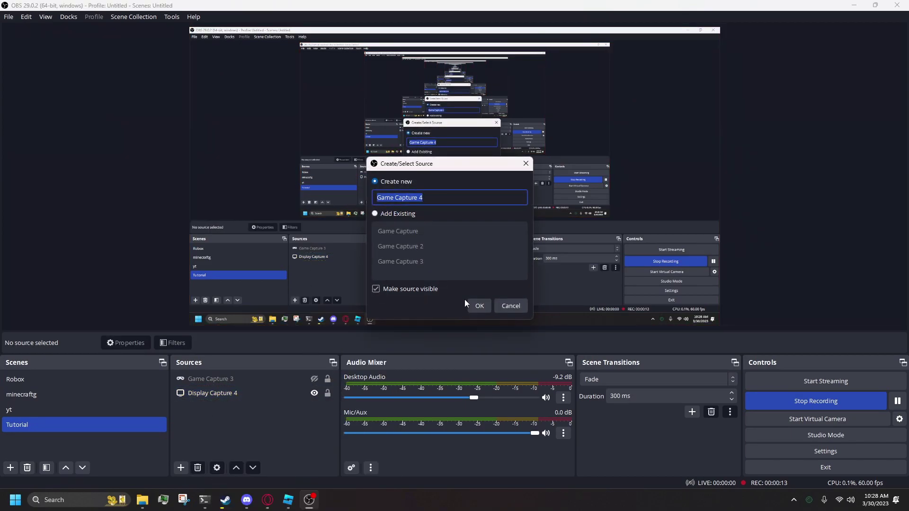
left_click(481, 305)
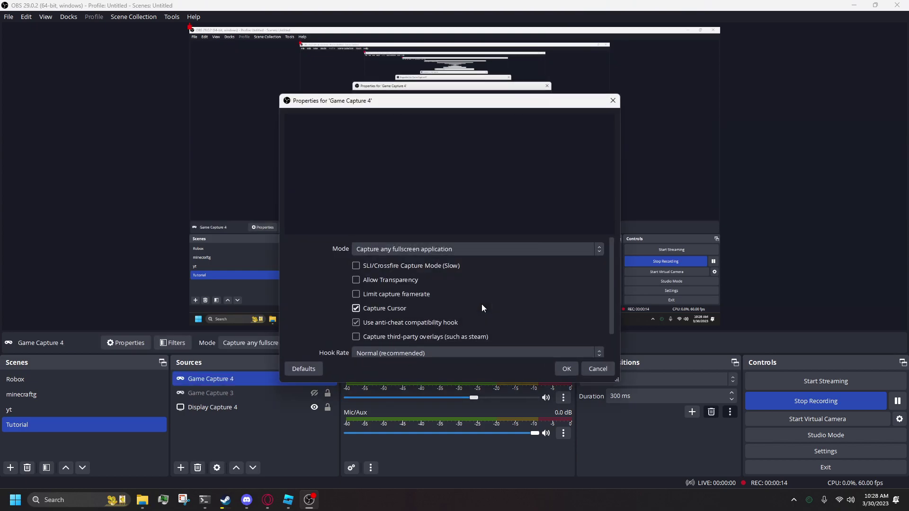
left_click(450, 250)
left_click(454, 272)
left_click(455, 267)
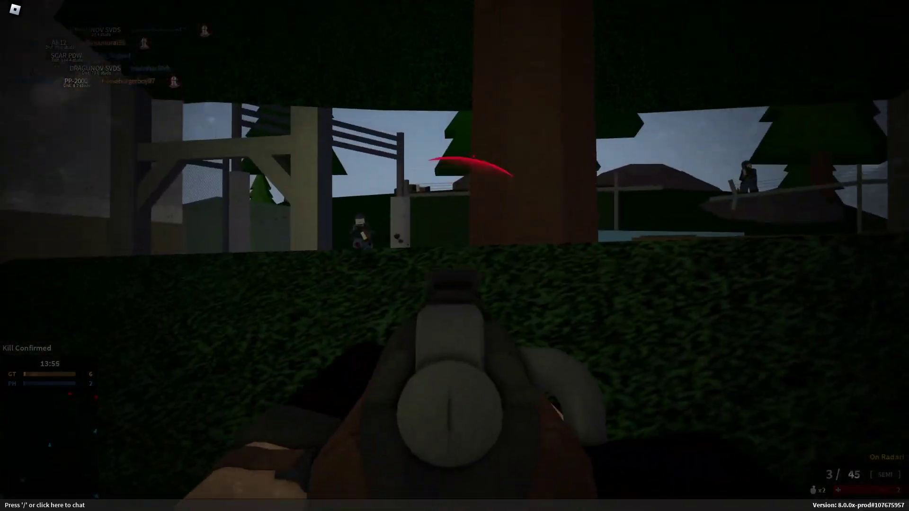
left_click(455, 256)
key("w")
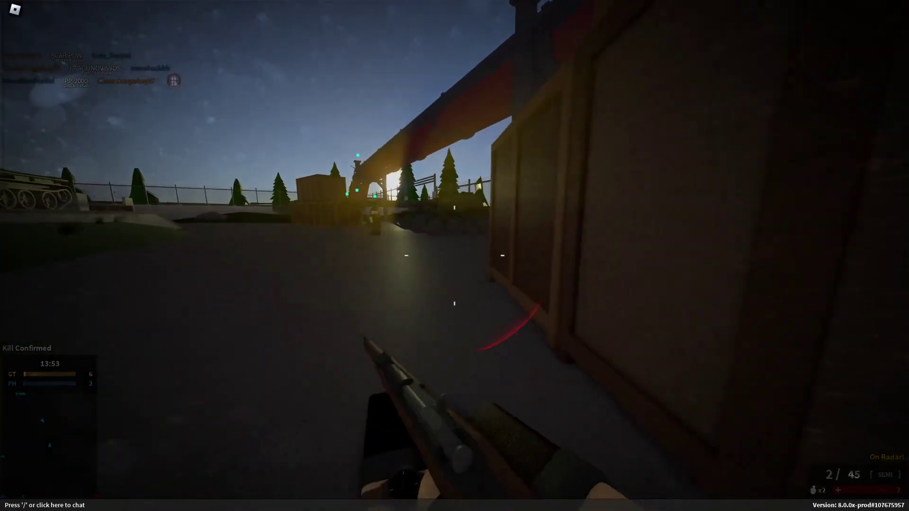
key("w")
key("space")
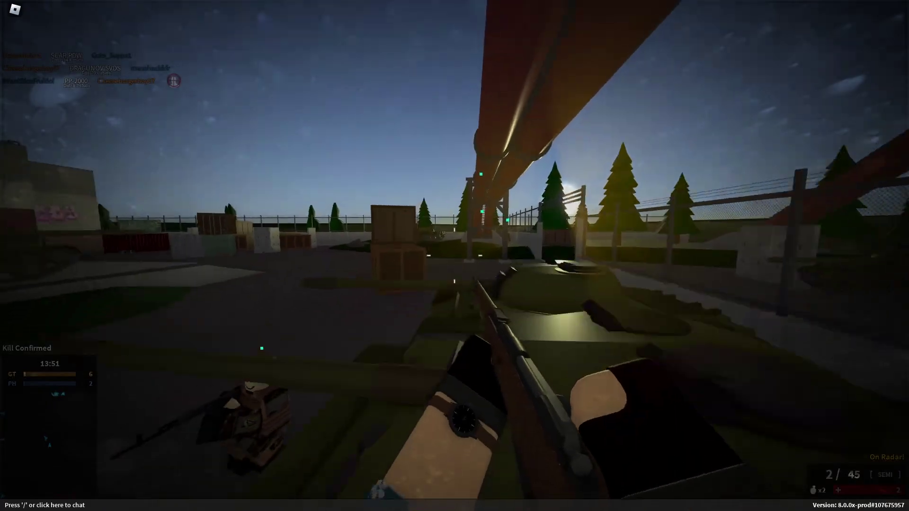
key("r")
key("w")
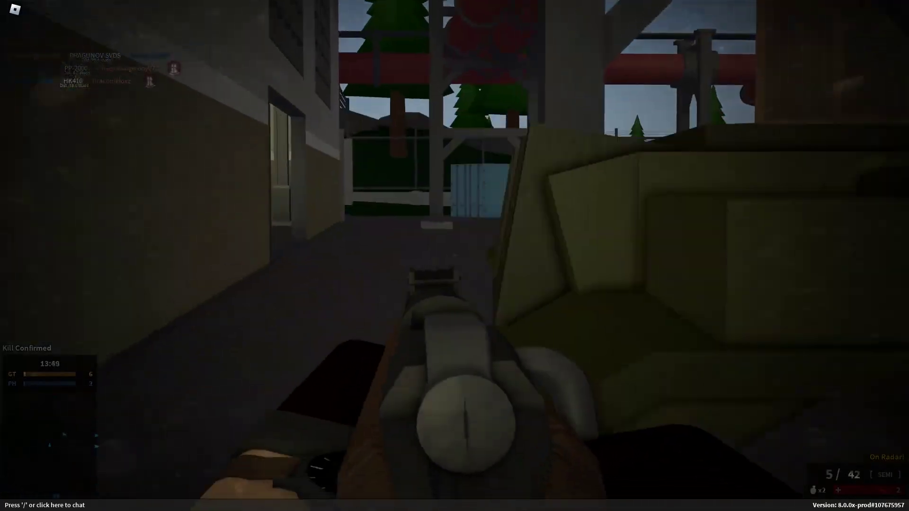
key("w")
left_click(455, 256)
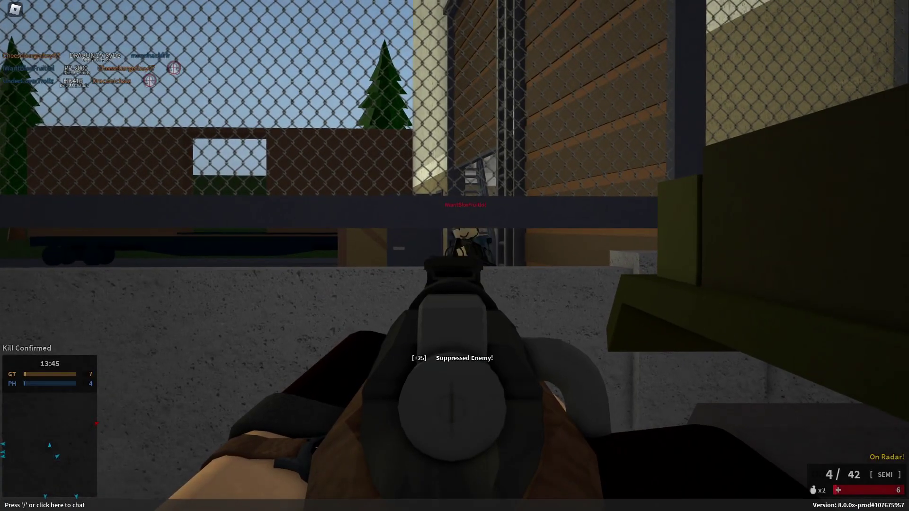
left_click(455, 256)
left_click(455, 255)
key("s")
key("2")
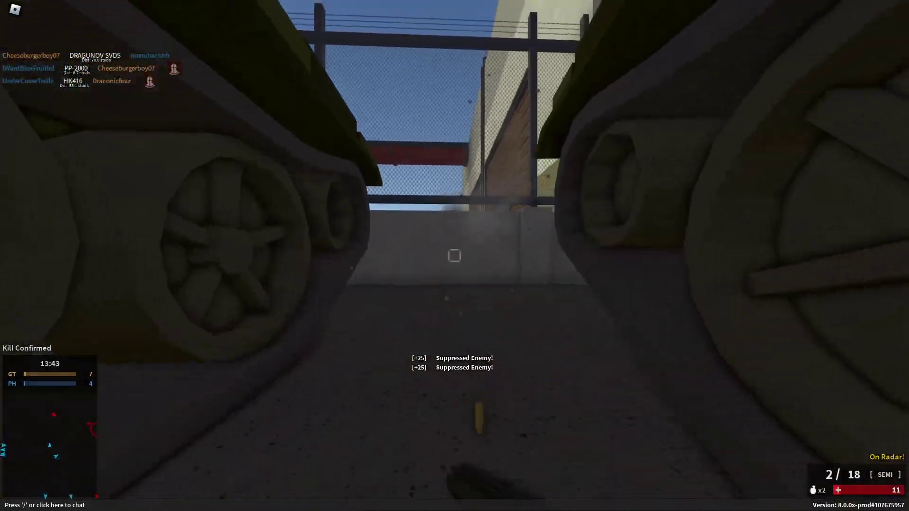
key("w")
right_click(455, 256)
key("shift")
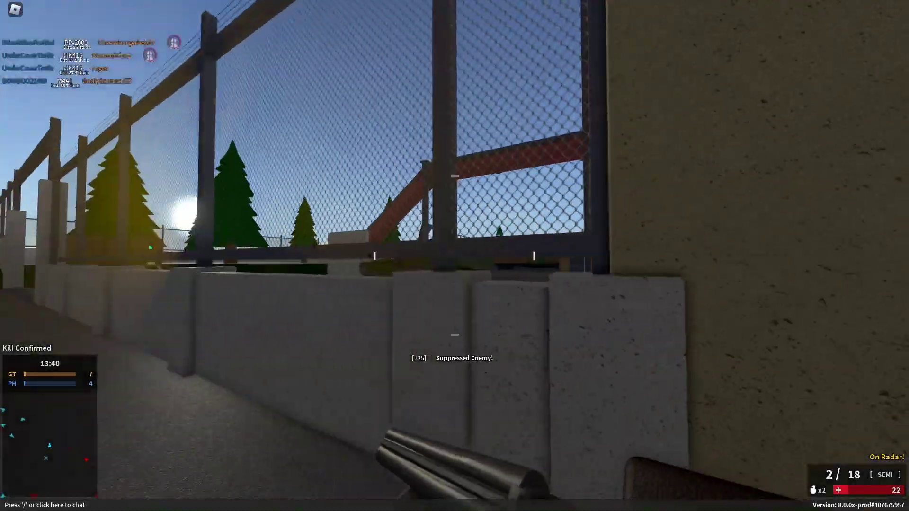
right_click(455, 256)
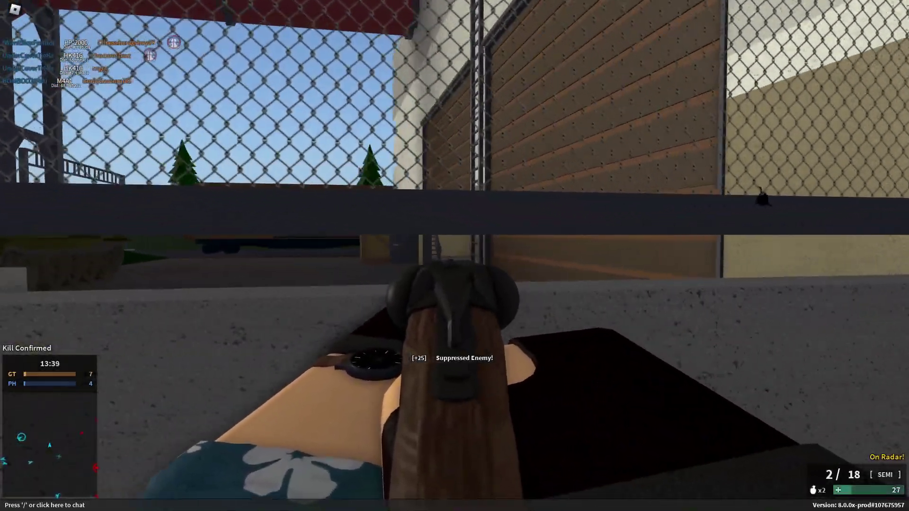